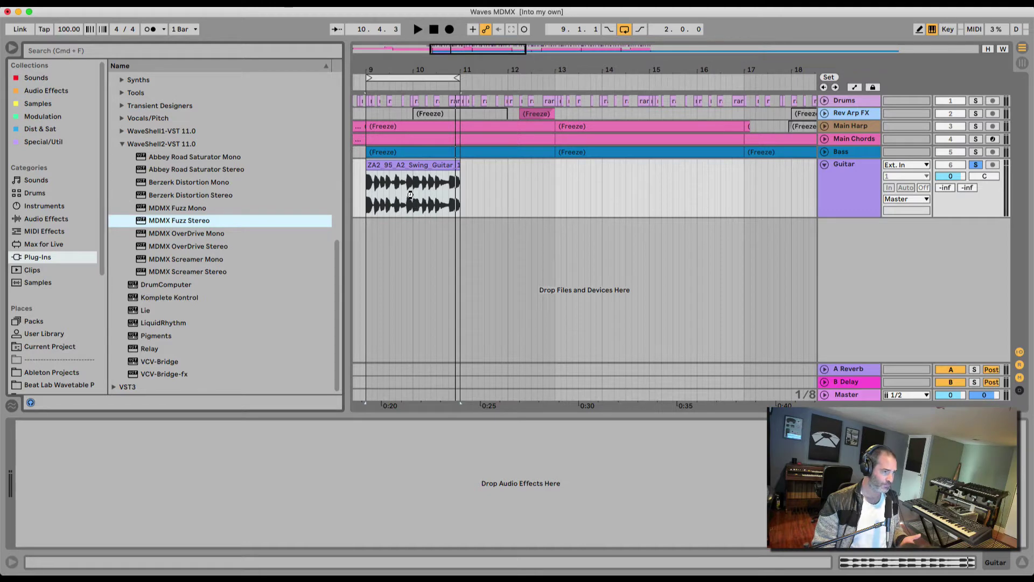
Load MDMX Fuzz Stereo on the Guitar track and audition the looped guitar clip with the plug-in bypassed and enabled.
key(Return)
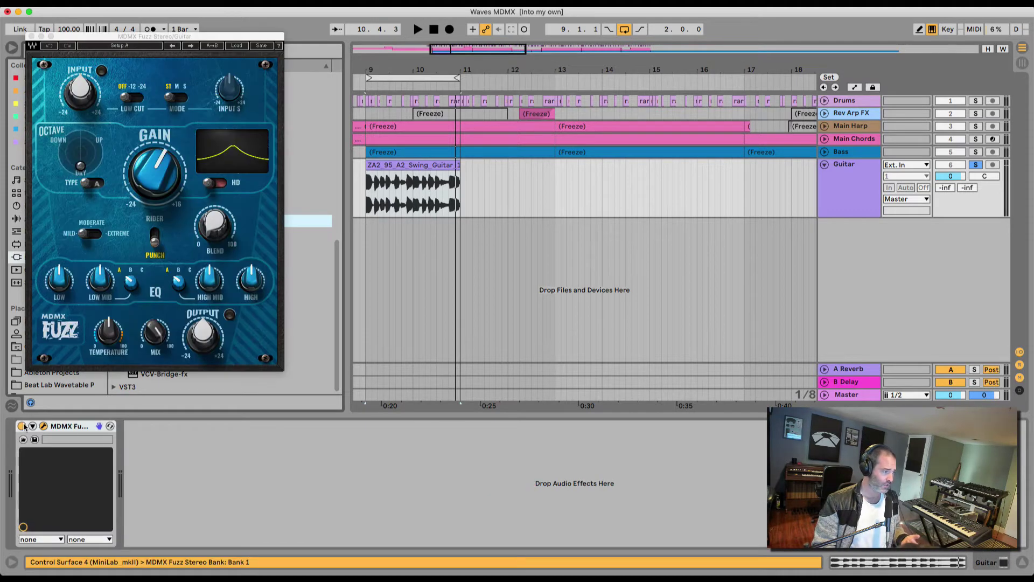
drag(206, 36, 615, 101)
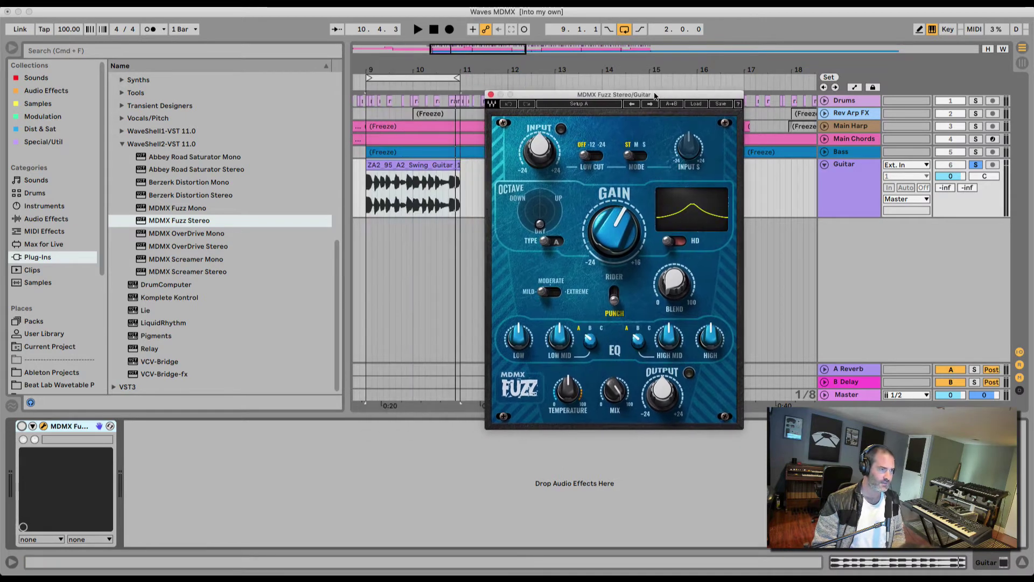
key(space)
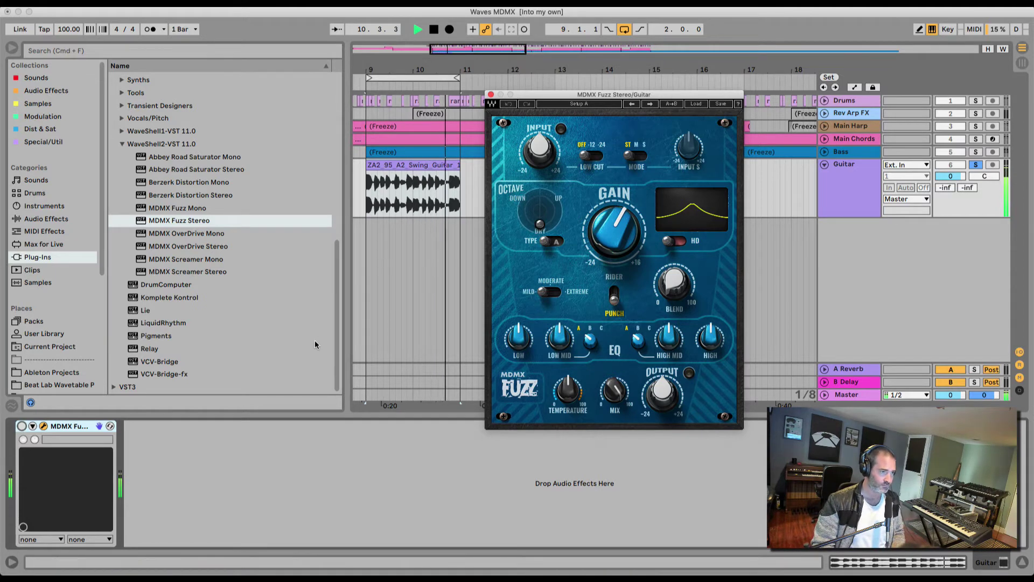
click(21, 426)
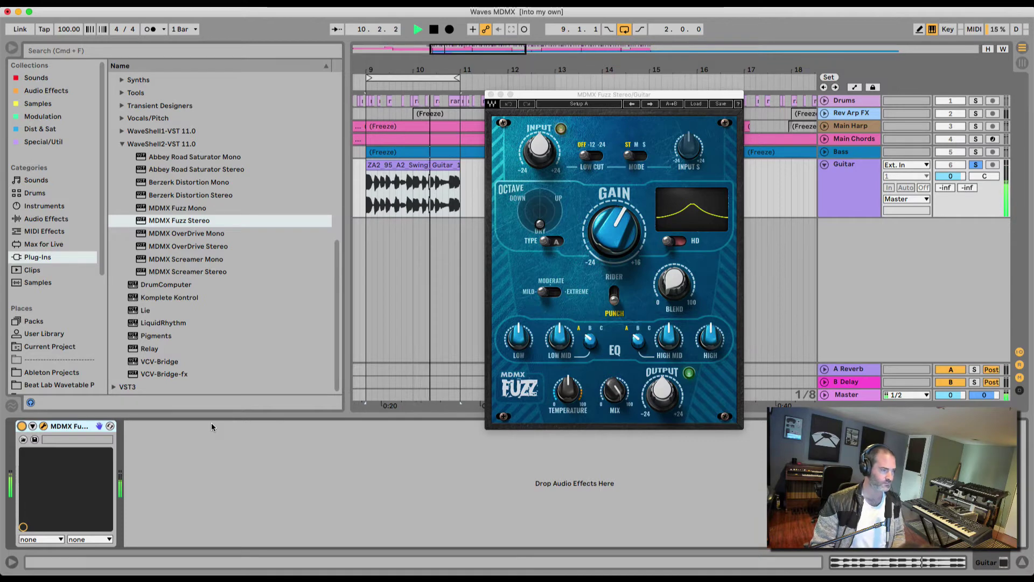
key(space)
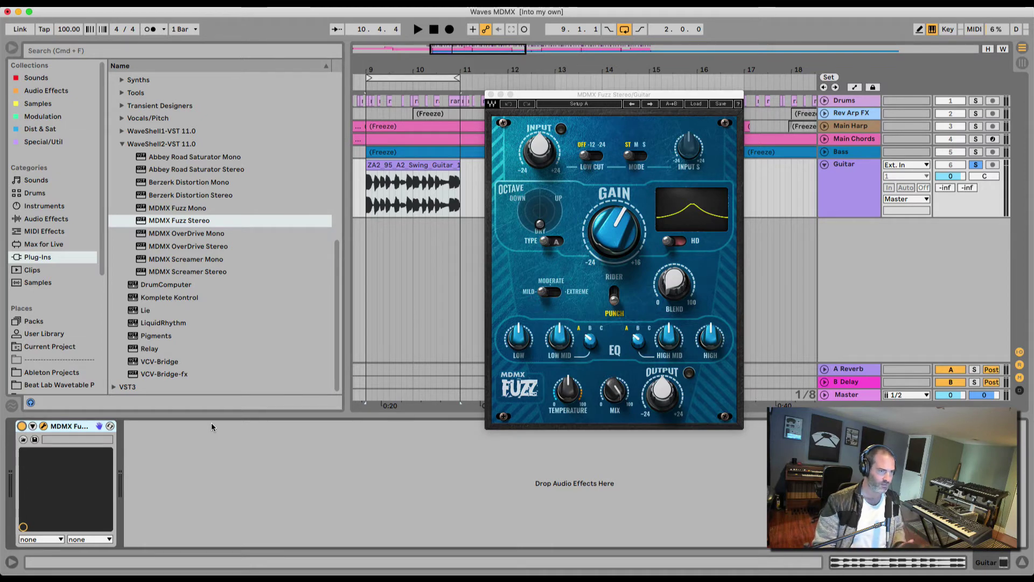
Reposition the MDMX Fuzz window and turn the fuzz Gain down to its minimum of -24.
drag(625, 99, 599, 107)
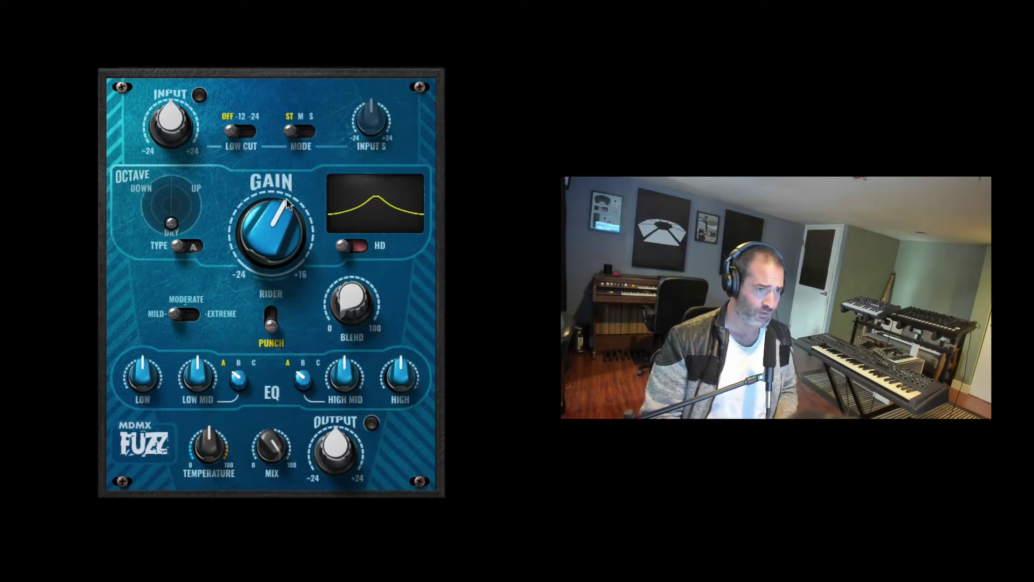
click(280, 231)
drag(280, 231, 281, 283)
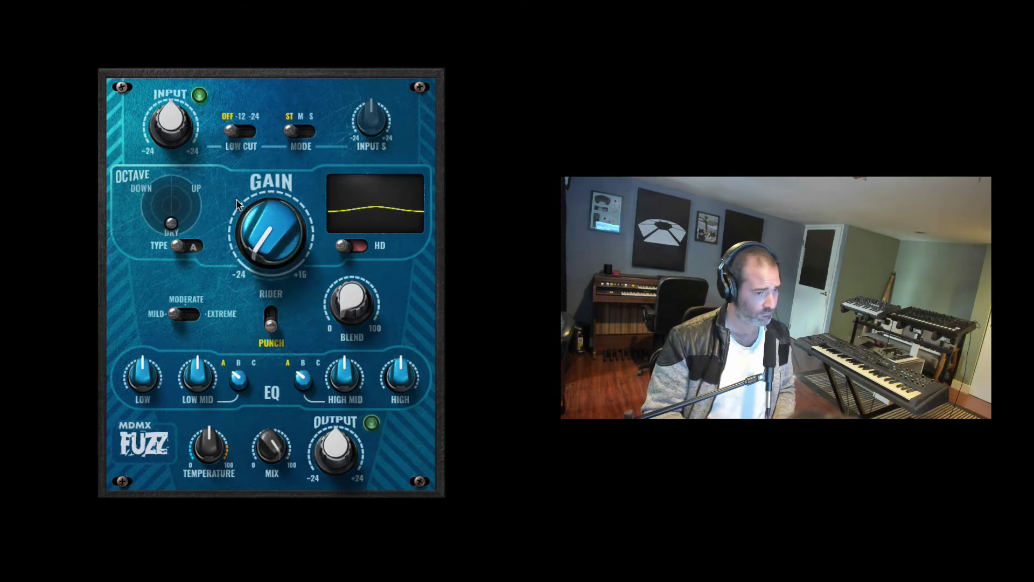
Try the Input level at -14.4 during playback and bring it back up to 0.4.
click(184, 128)
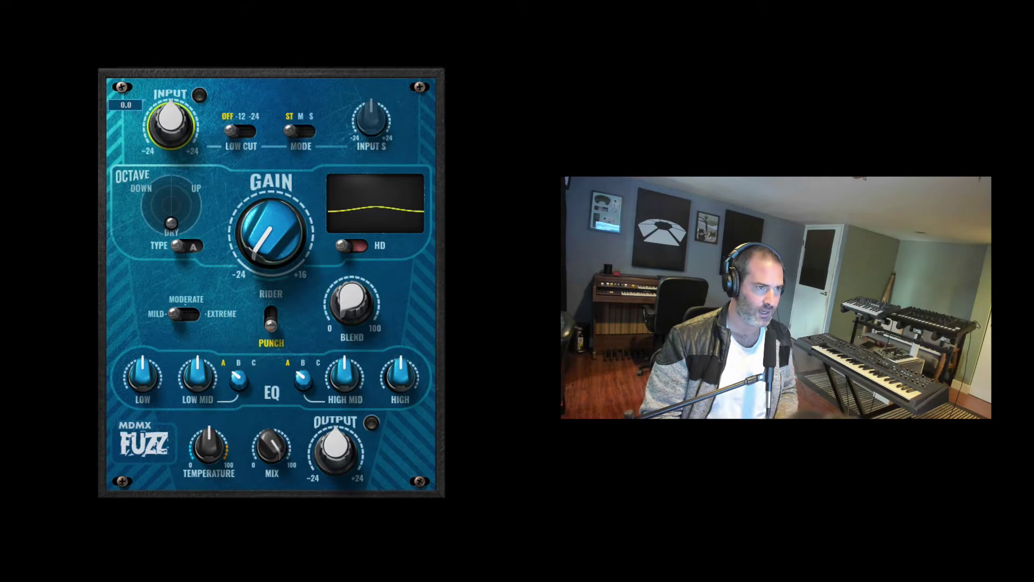
mouse_move(178, 134)
mouse_down()
mouse_move(163, 110)
mouse_move(171, 104)
mouse_move(170, 123)
mouse_up()
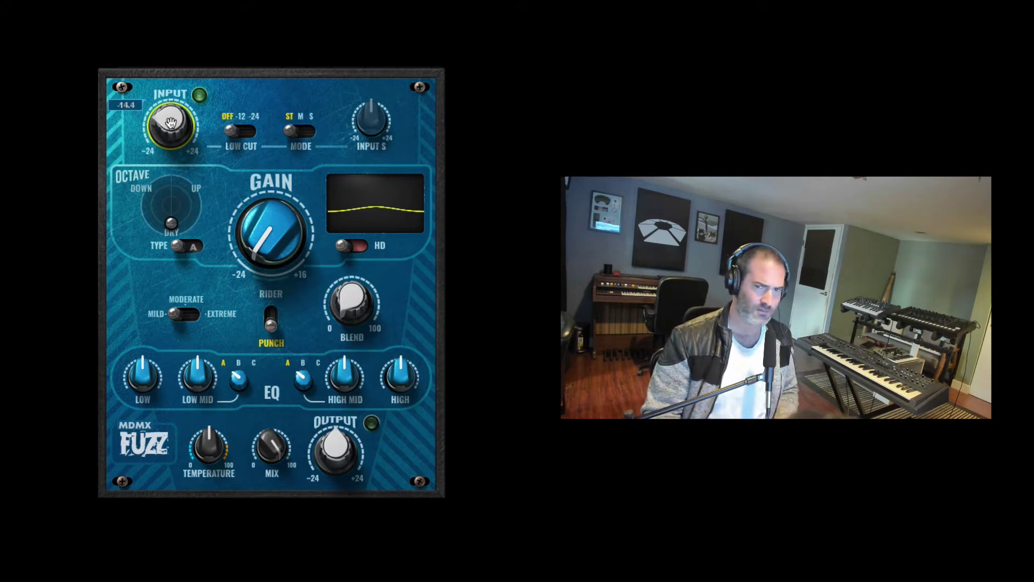
mouse_move(171, 123)
mouse_down()
mouse_move(171, 139)
mouse_move(171, 123)
mouse_up()
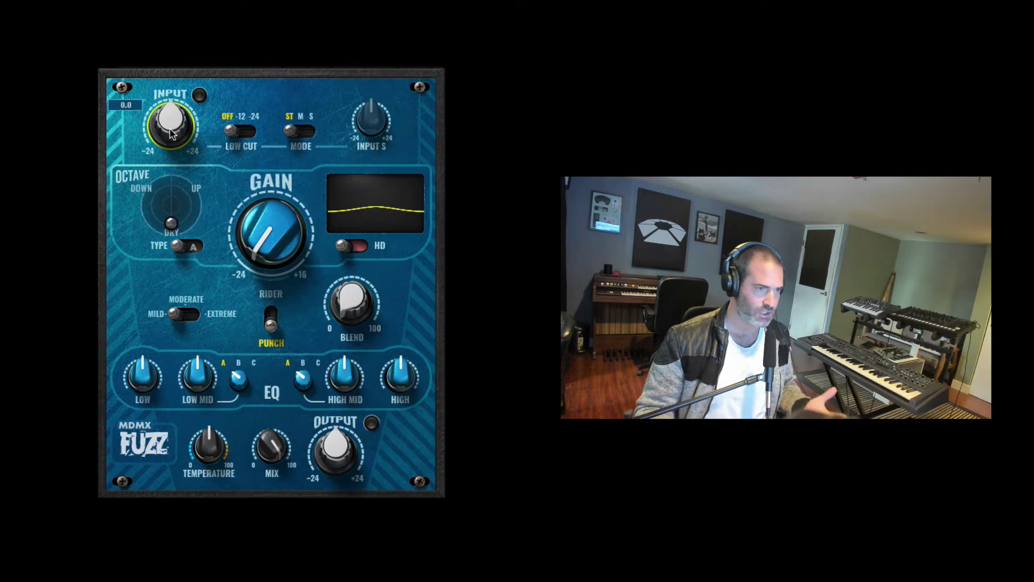
drag(171, 134, 171, 131)
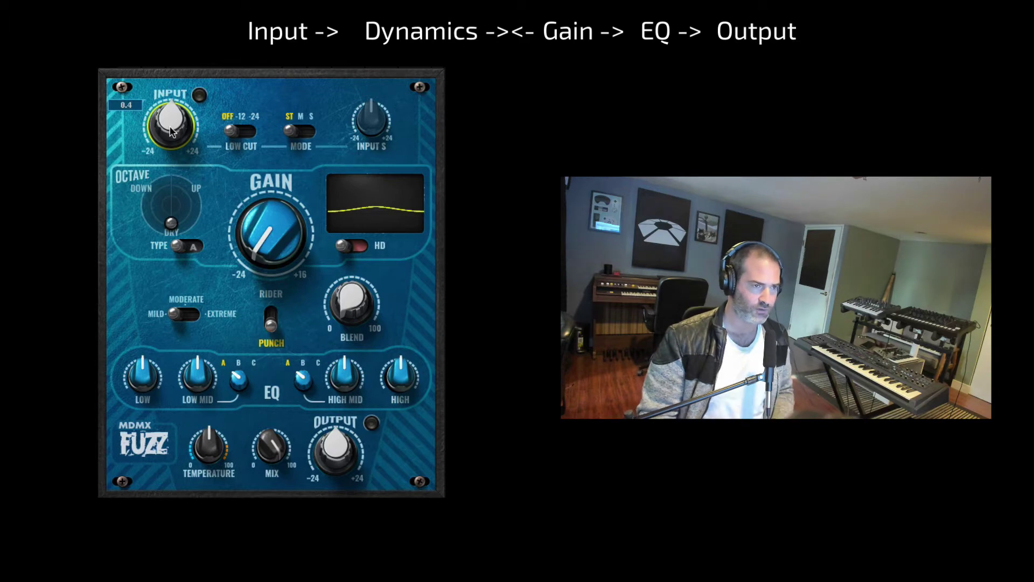
Try the Low Cut filter at -12 and -24, and return it to OFF.
click(244, 134)
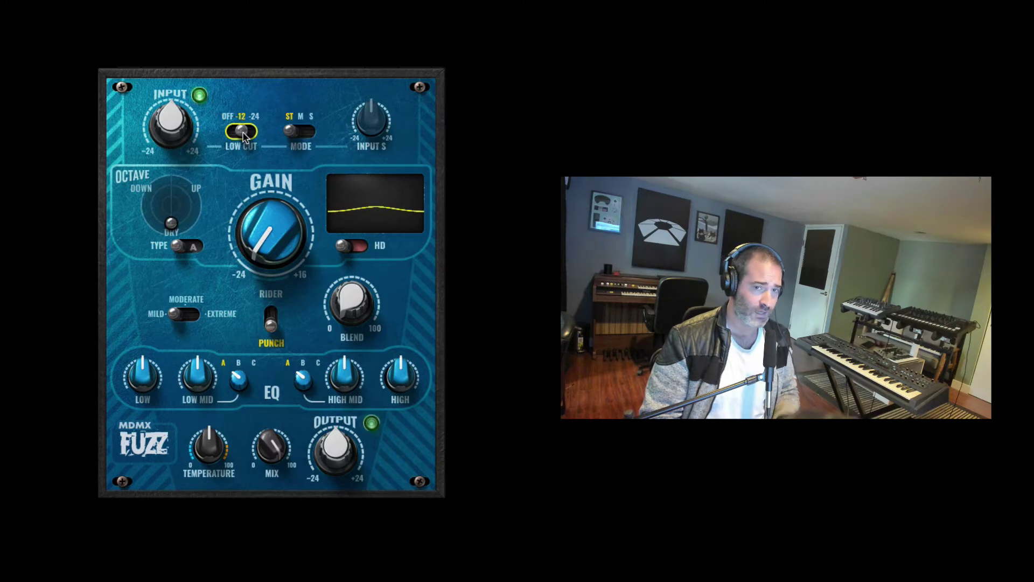
click(244, 134)
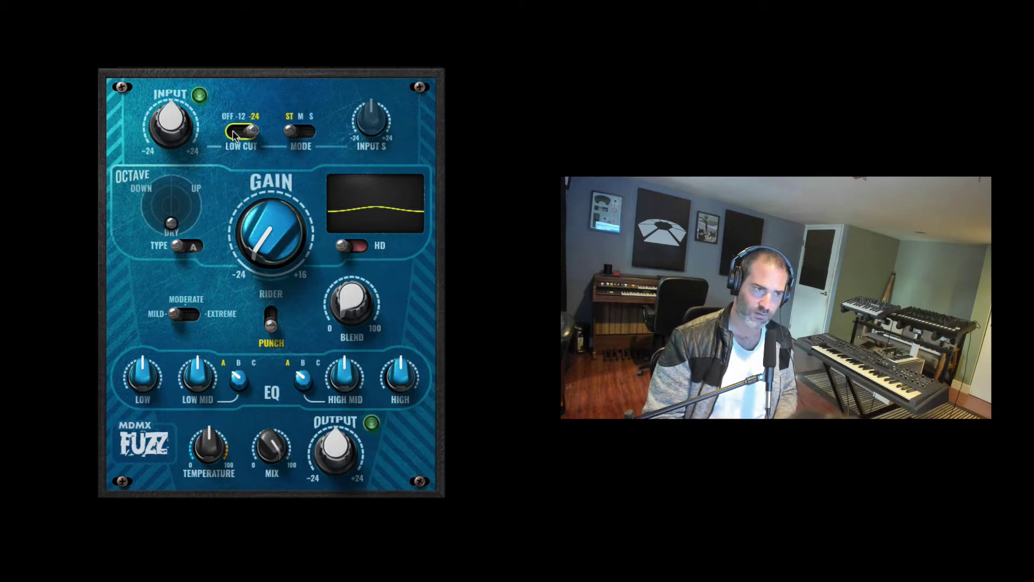
click(235, 134)
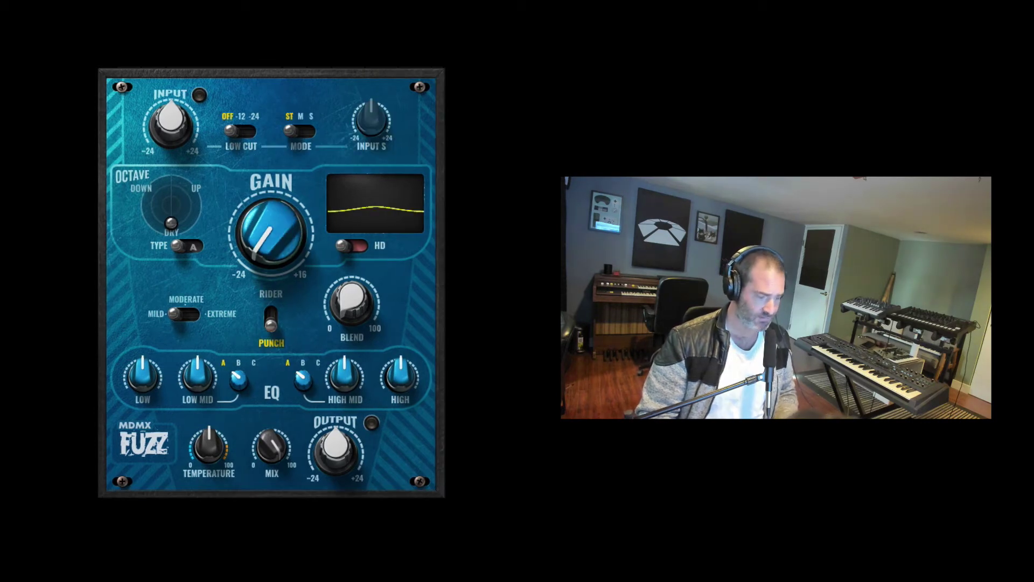
Change the processing Mode from stereo through M to S and raise the Input S level.
click(303, 132)
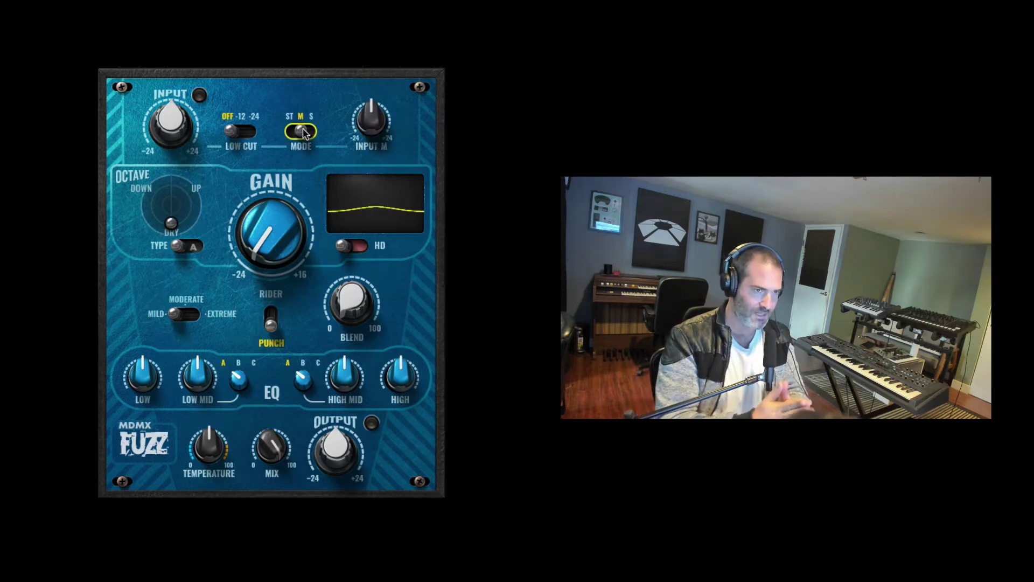
click(305, 134)
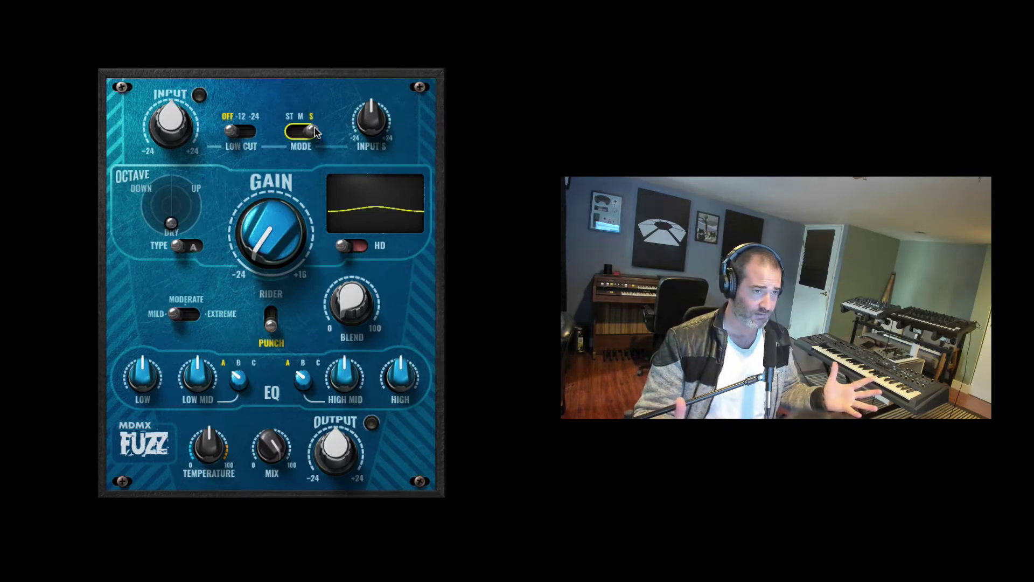
mouse_move(372, 128)
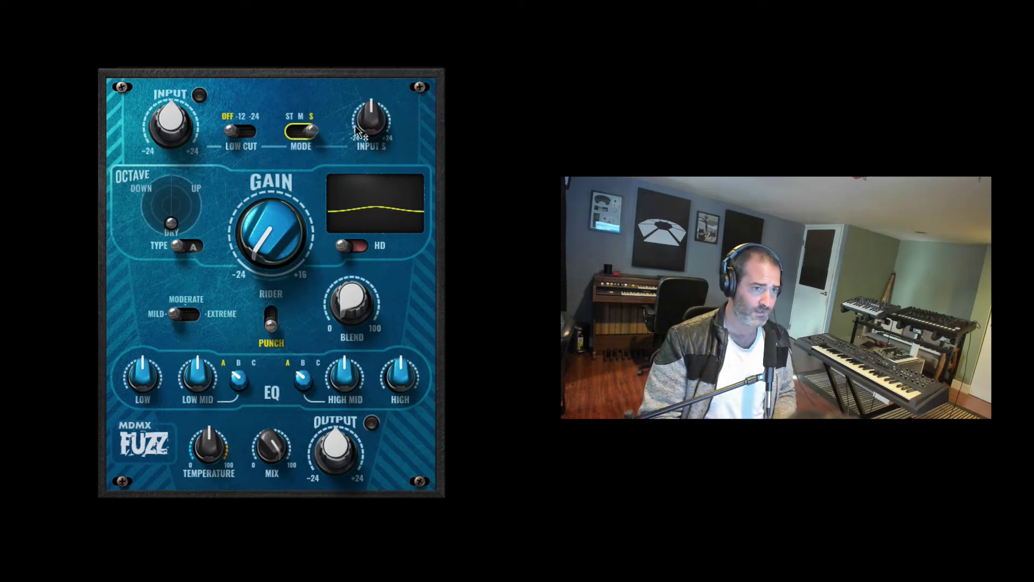
drag(355, 129, 356, 95)
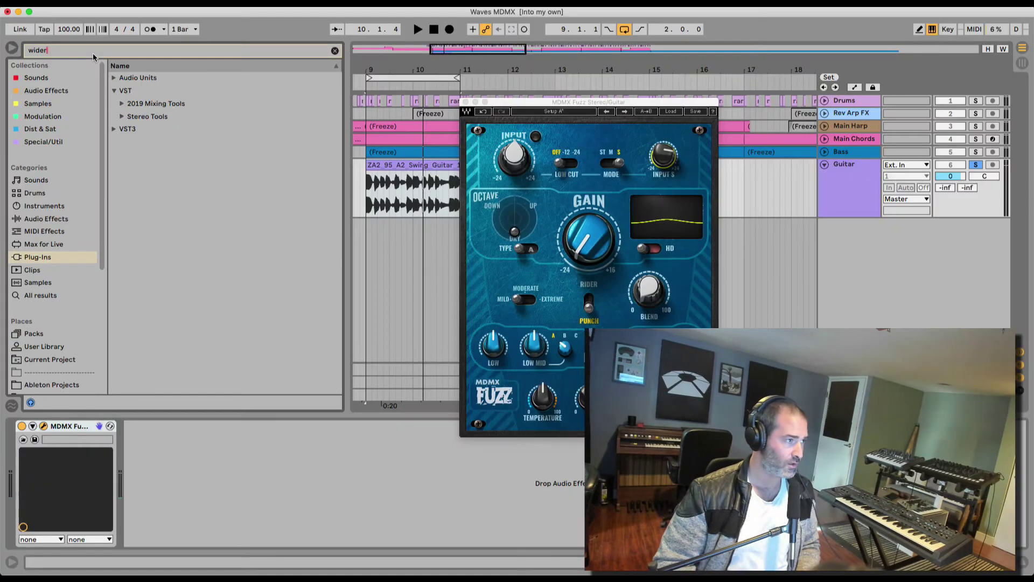
Insert the Wider VST from Stereo Tools before MDMX Fuzz on the Guitar track and close its window.
key(Down)
key(Down)
key(Right)
key(Down)
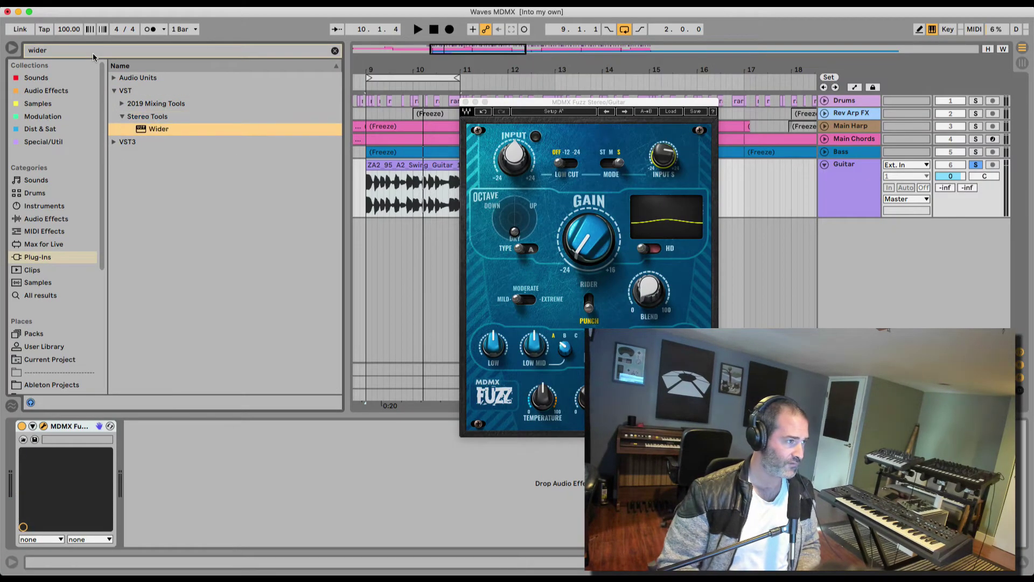
drag(159, 129, 16, 447)
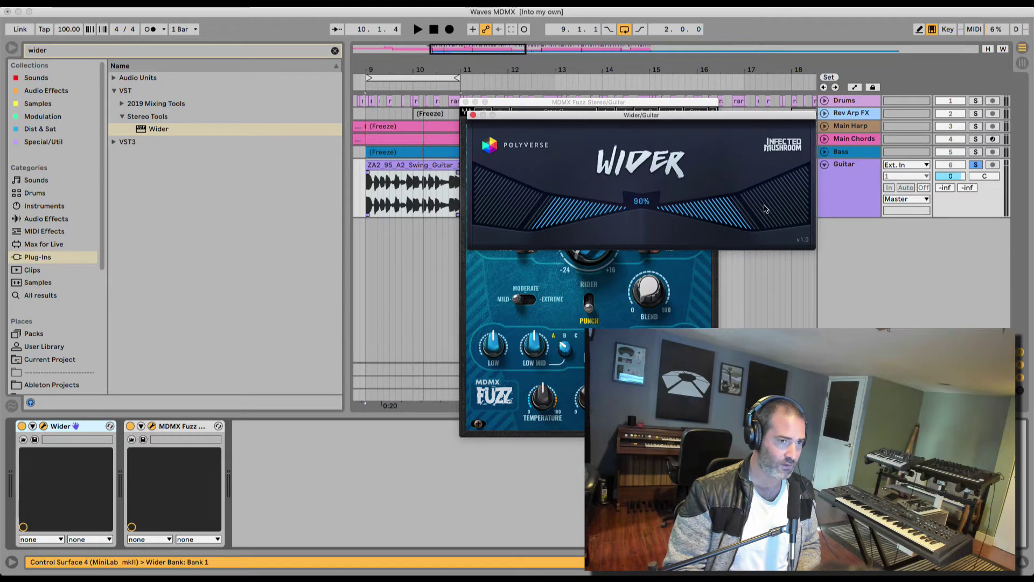
click(473, 114)
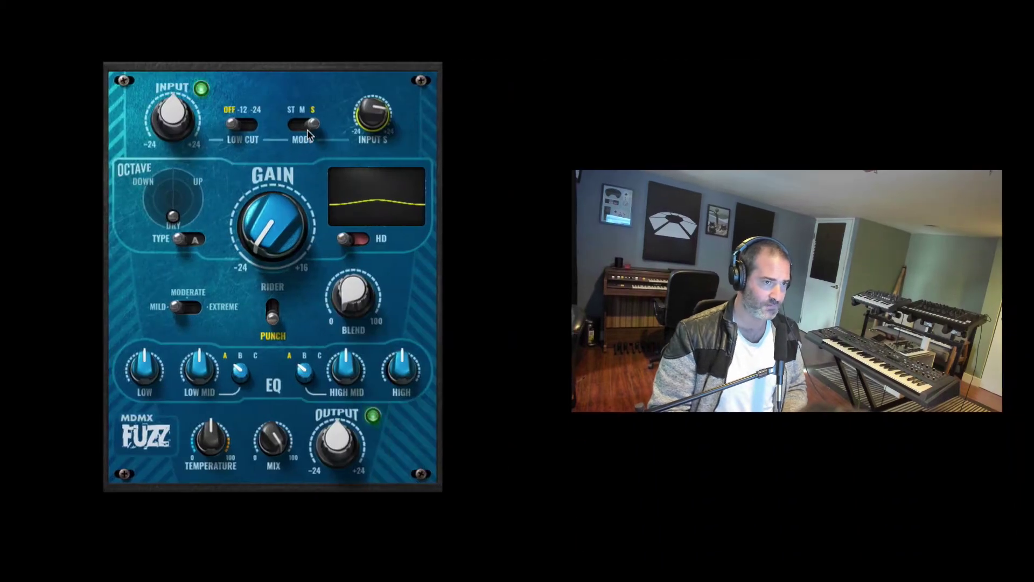
Bring the Input S level down to 0.9 and return the processing Mode to ST.
mouse_move(373, 113)
mouse_down()
mouse_move(373, 130)
mouse_move(362, 118)
mouse_up()
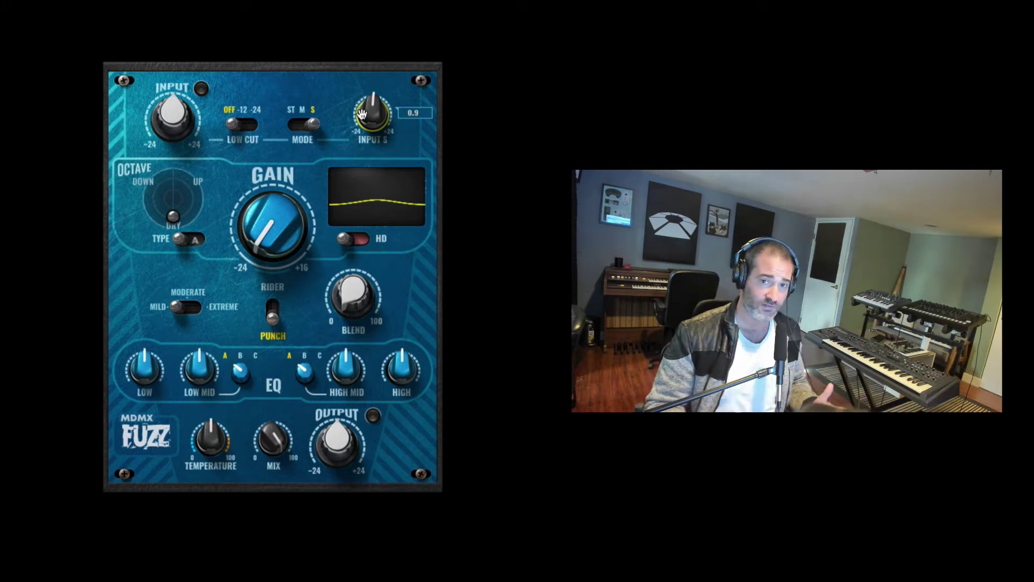
click(294, 127)
click(294, 127)
click(293, 127)
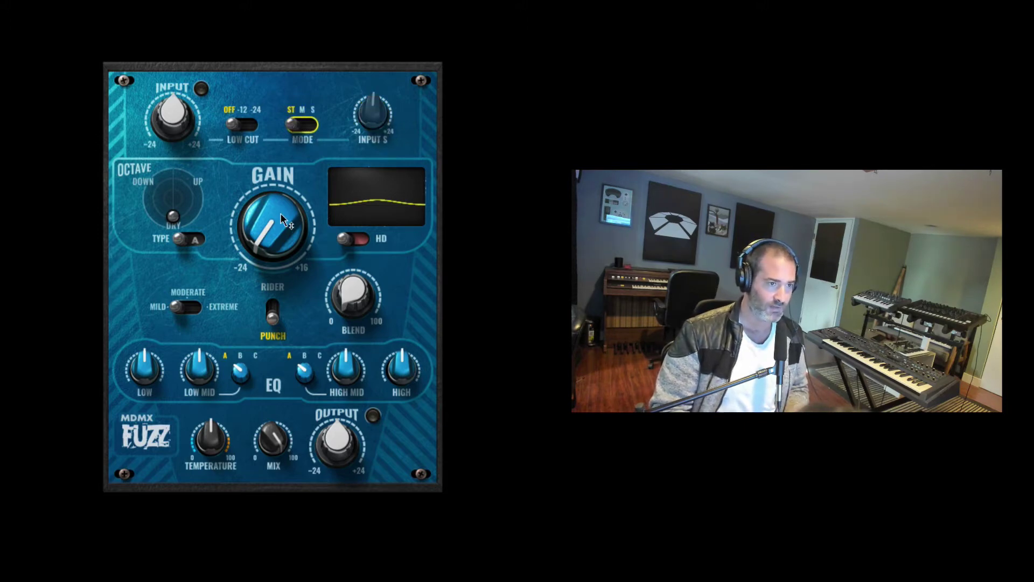
Flip the Type switch to B and back to A, and raise the fuzz Gain to about -8.7.
mouse_move(280, 212)
mouse_down()
mouse_move(279, 170)
mouse_move(272, 229)
mouse_up()
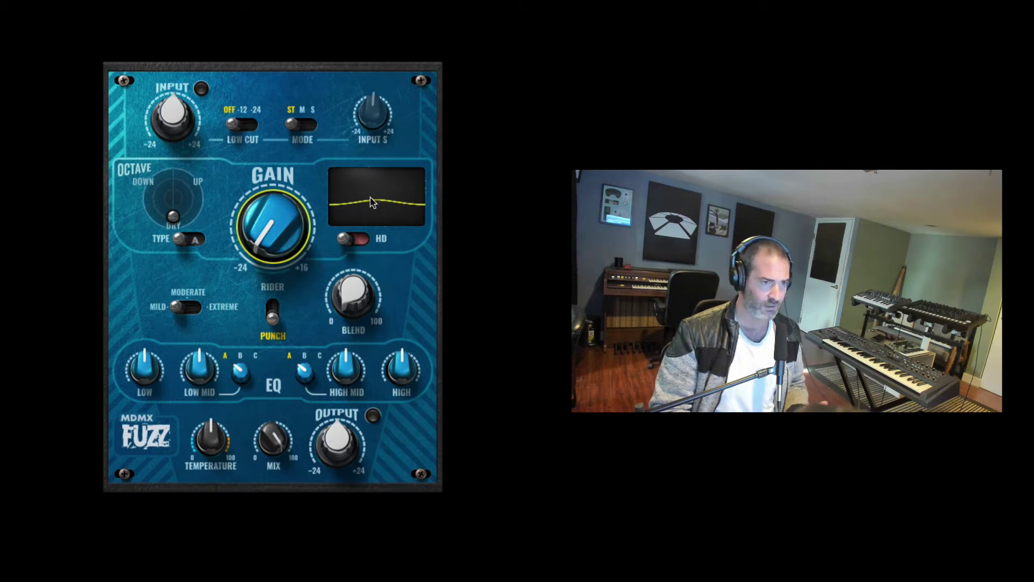
mouse_move(282, 224)
mouse_down()
mouse_move(282, 204)
mouse_move(282, 225)
mouse_up()
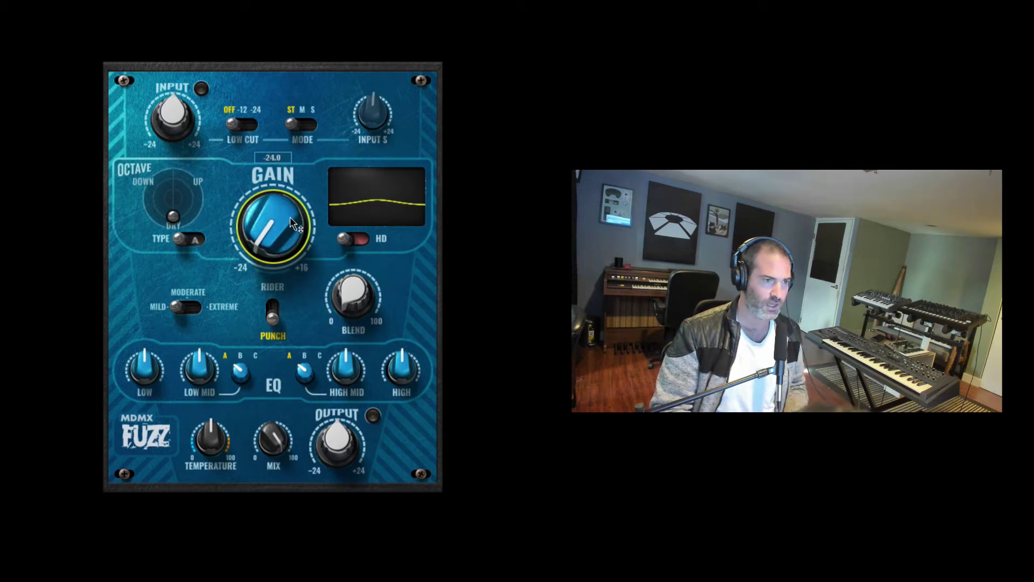
click(196, 239)
click(185, 244)
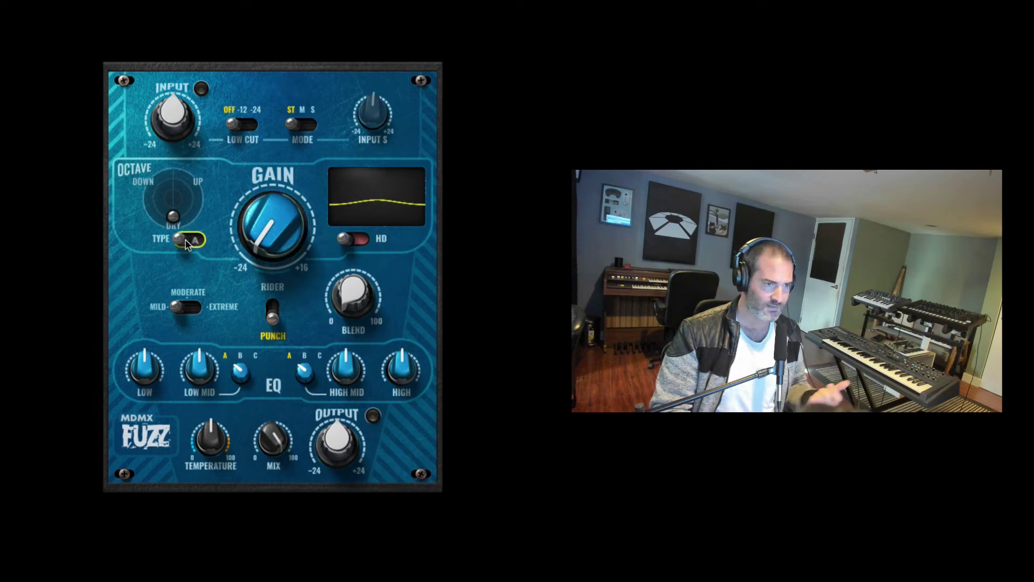
drag(246, 246, 246, 230)
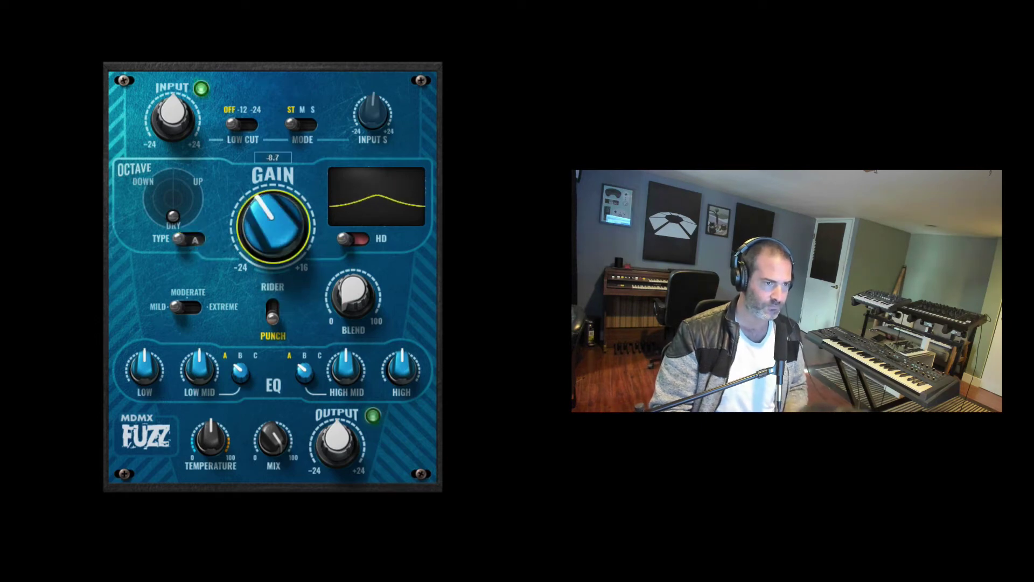
Compare Types B and A during playback and leave the fuzz Type on B.
click(197, 241)
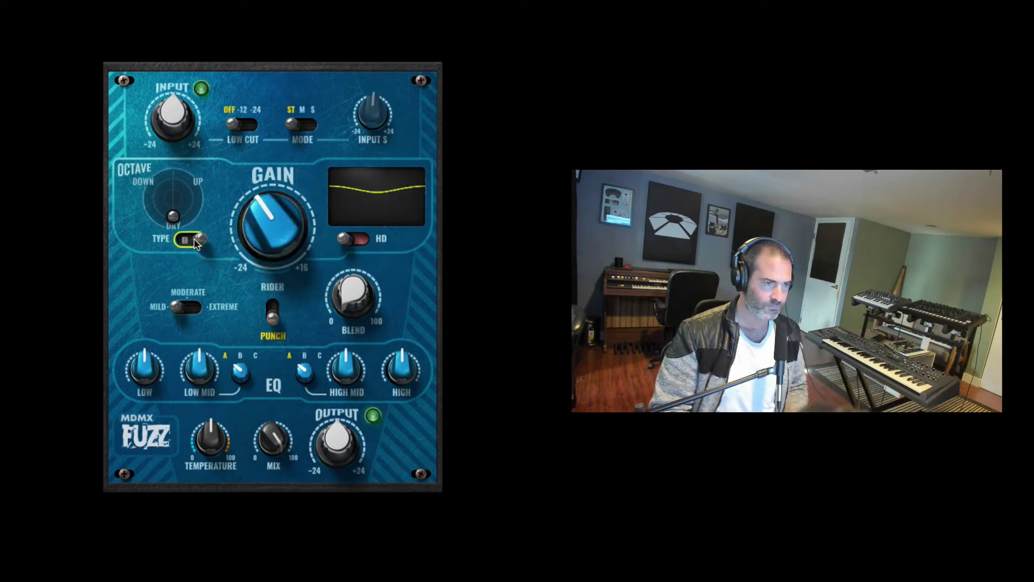
click(189, 244)
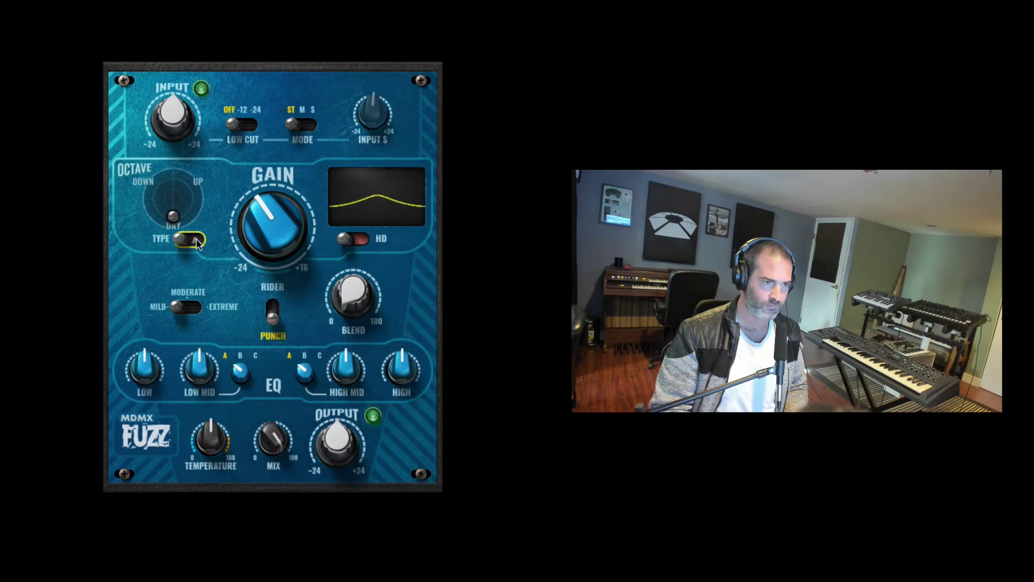
click(198, 241)
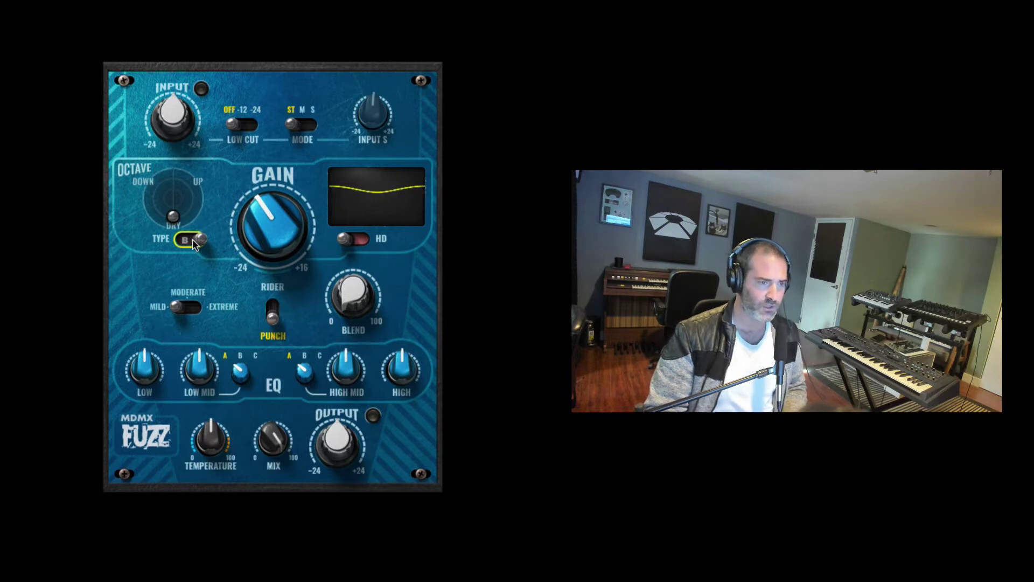
Compare the sound with HD on and off, leaving HD off.
click(360, 244)
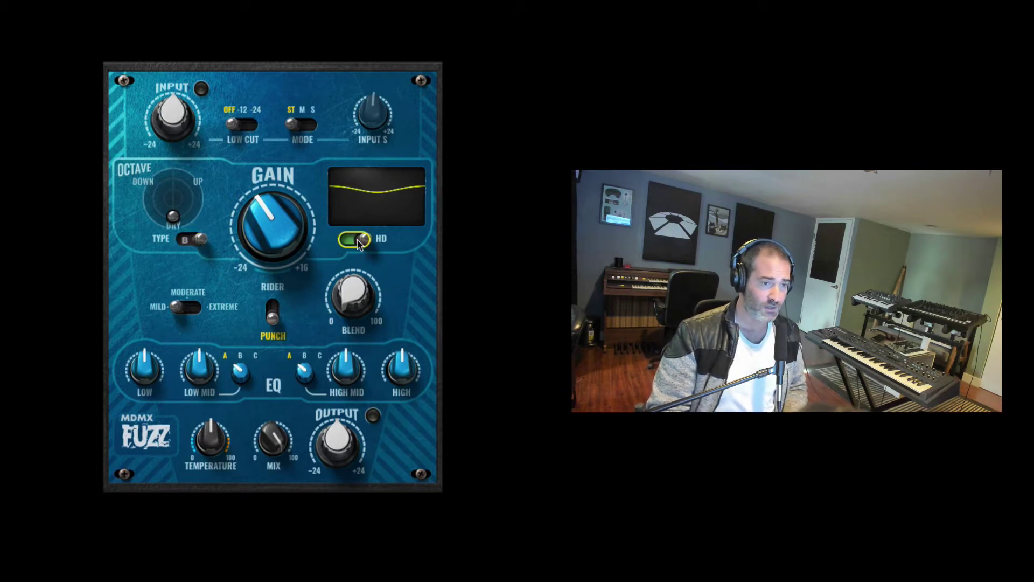
click(360, 244)
click(360, 244)
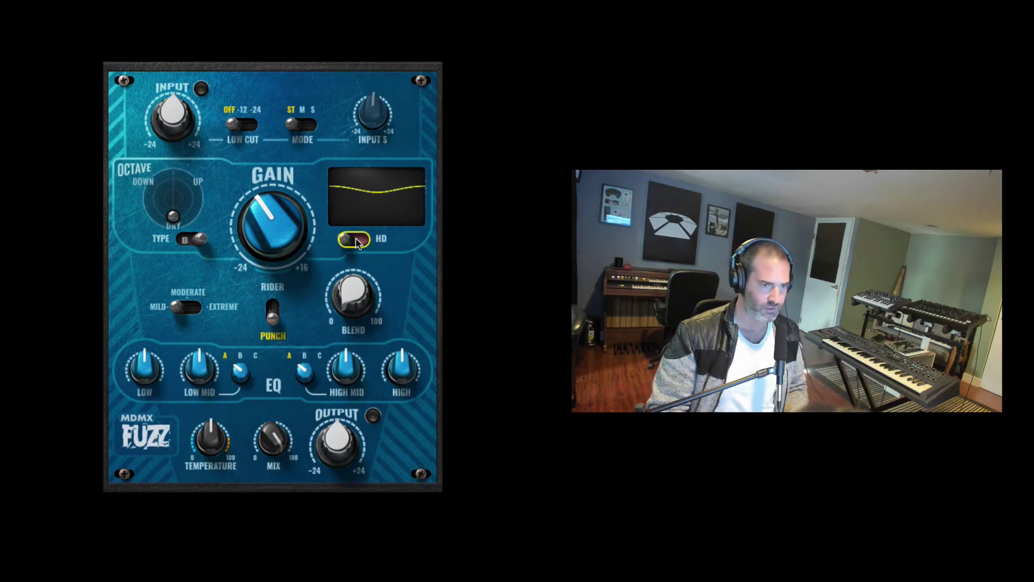
click(358, 239)
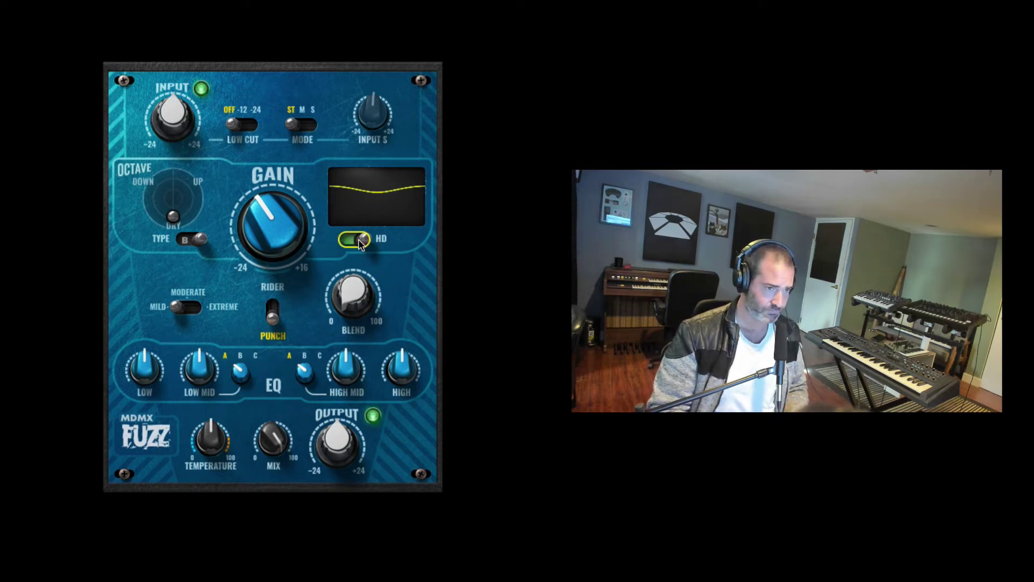
click(358, 240)
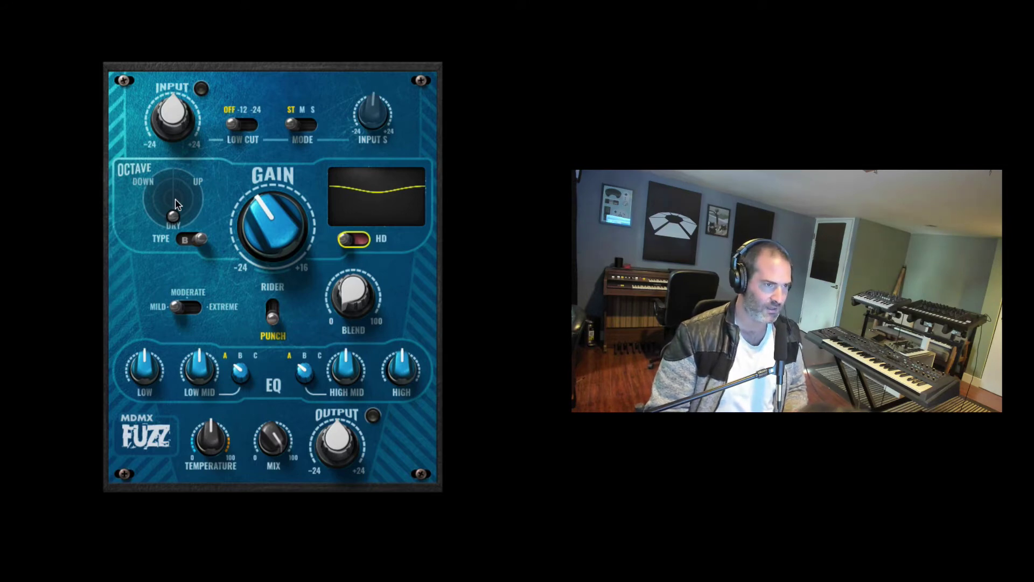
Move the Octave control from Dry fully to Up.
drag(172, 216, 201, 185)
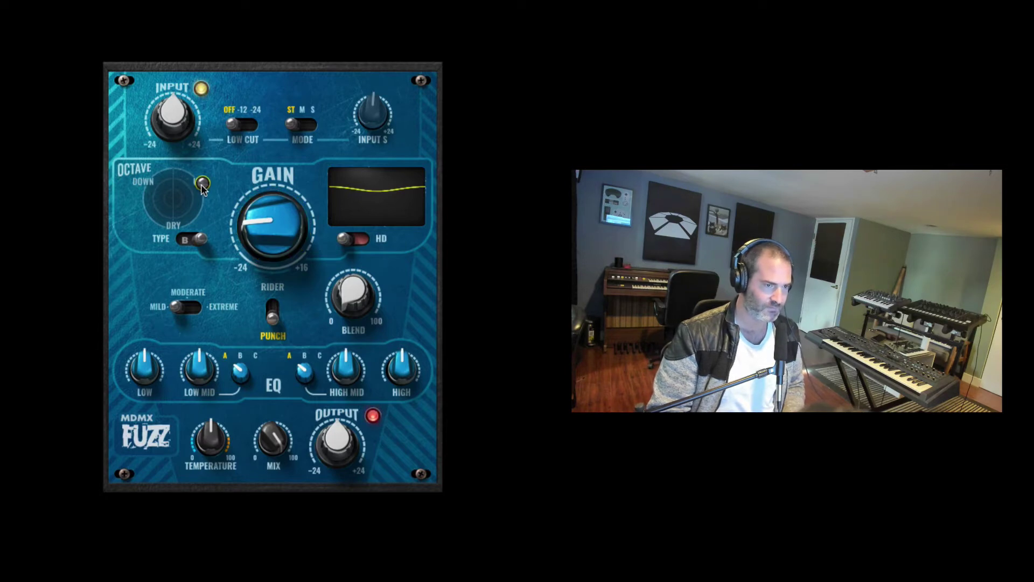
Move the Octave control from Up back to Dry.
drag(203, 185, 175, 217)
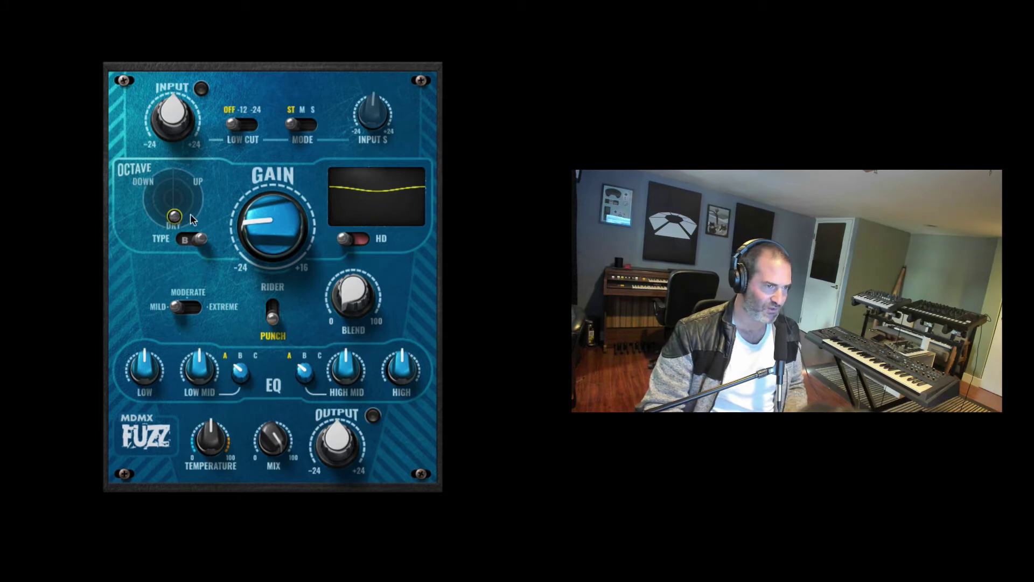
mouse_move(176, 218)
mouse_down()
mouse_move(144, 184)
mouse_move(169, 222)
mouse_up()
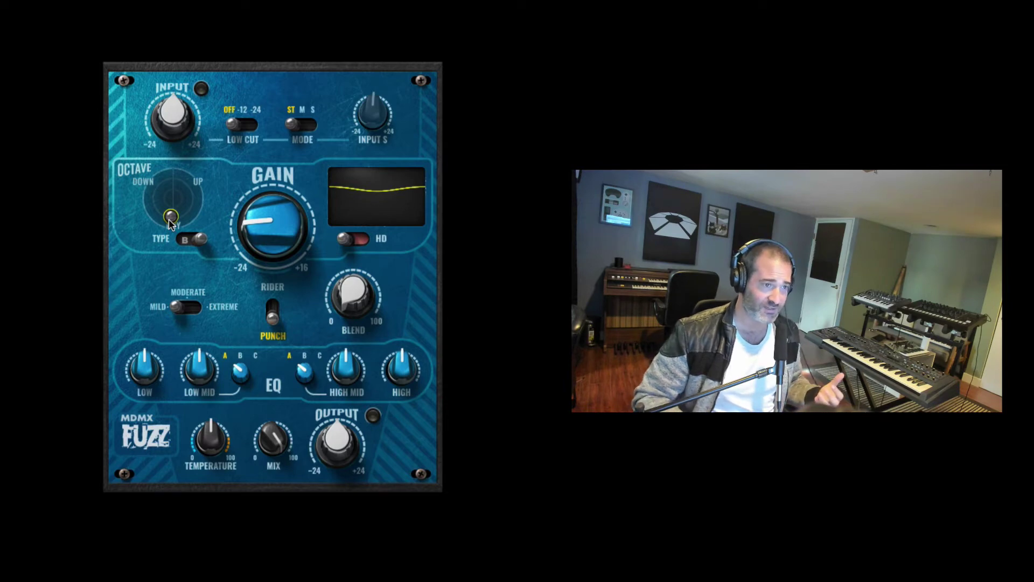
mouse_move(169, 222)
mouse_down()
mouse_move(201, 186)
mouse_move(170, 220)
mouse_up()
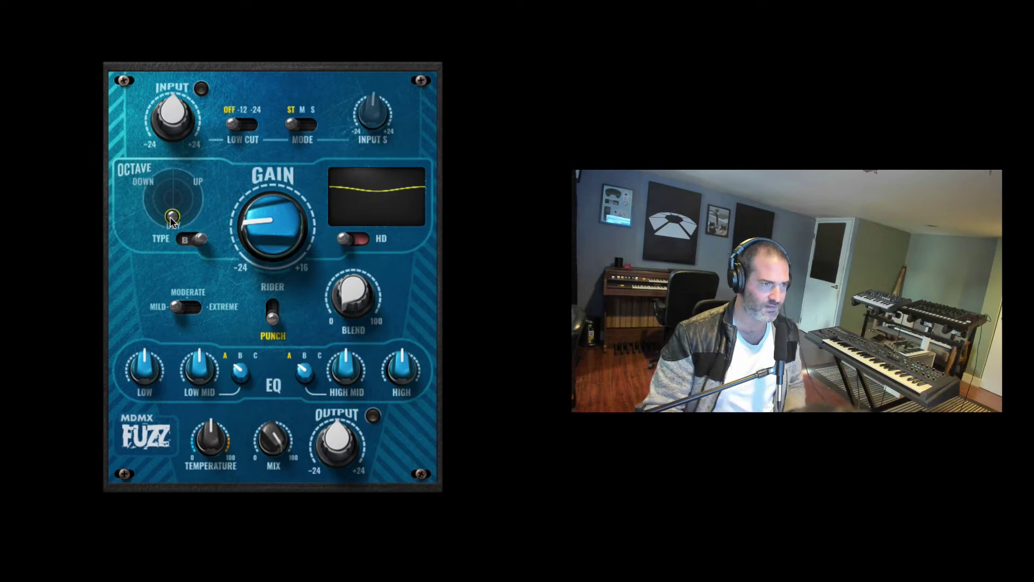
mouse_move(171, 218)
mouse_down()
mouse_move(176, 184)
mouse_move(173, 216)
mouse_up()
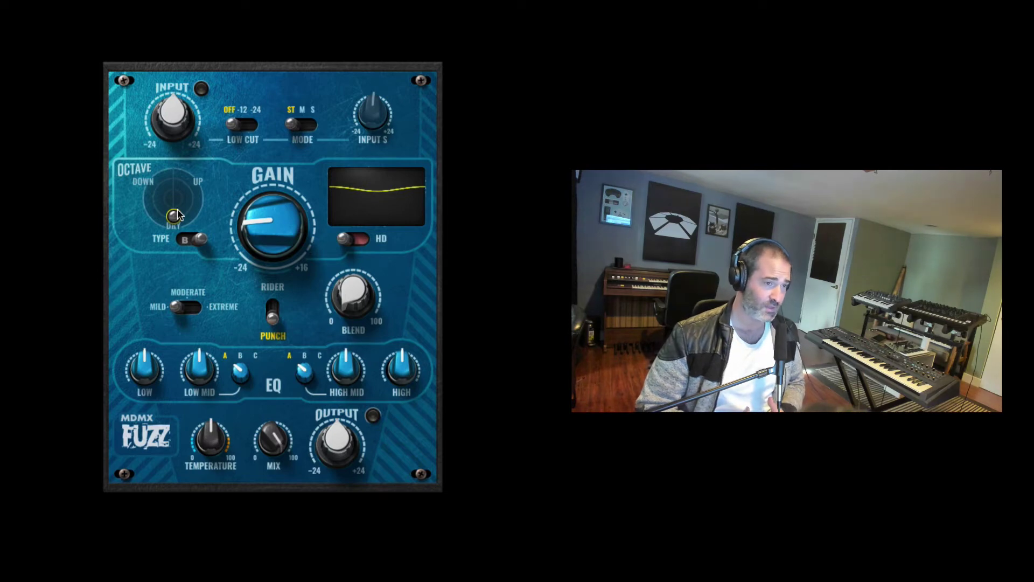
Lower the Input level, drop the Gain to -24.0 and bring it back up to about -17.4.
drag(294, 216, 291, 225)
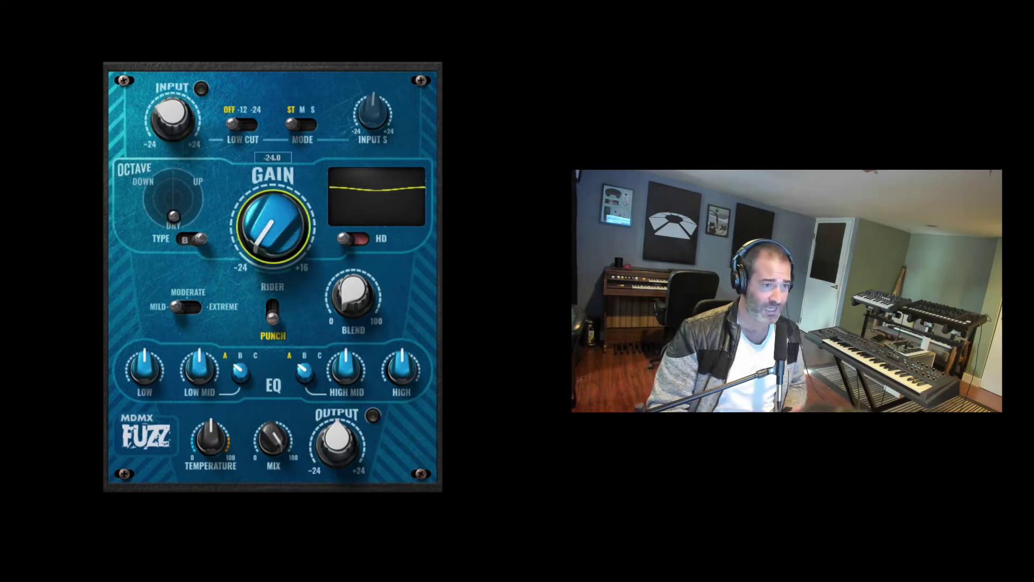
mouse_move(275, 226)
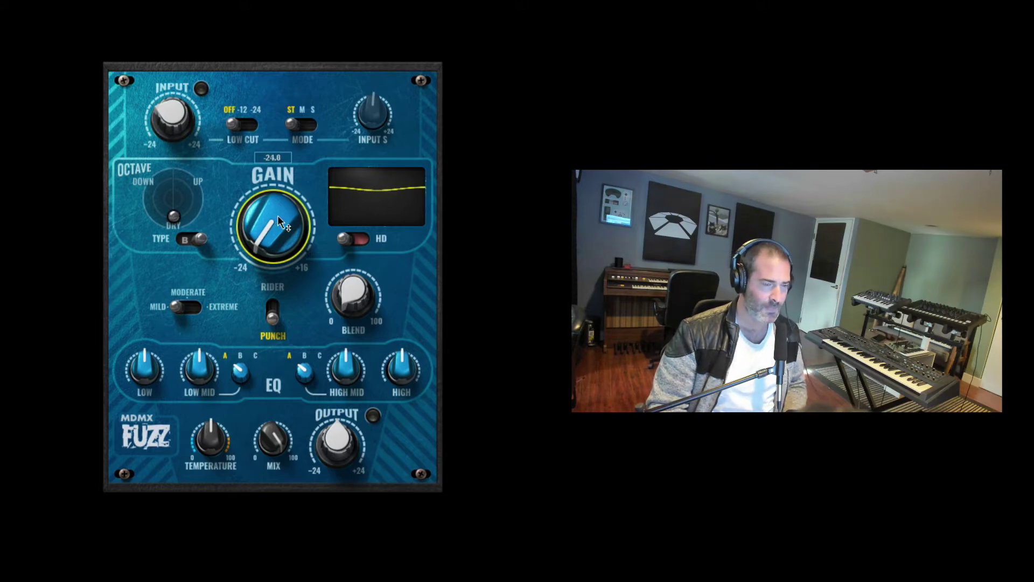
mouse_move(277, 438)
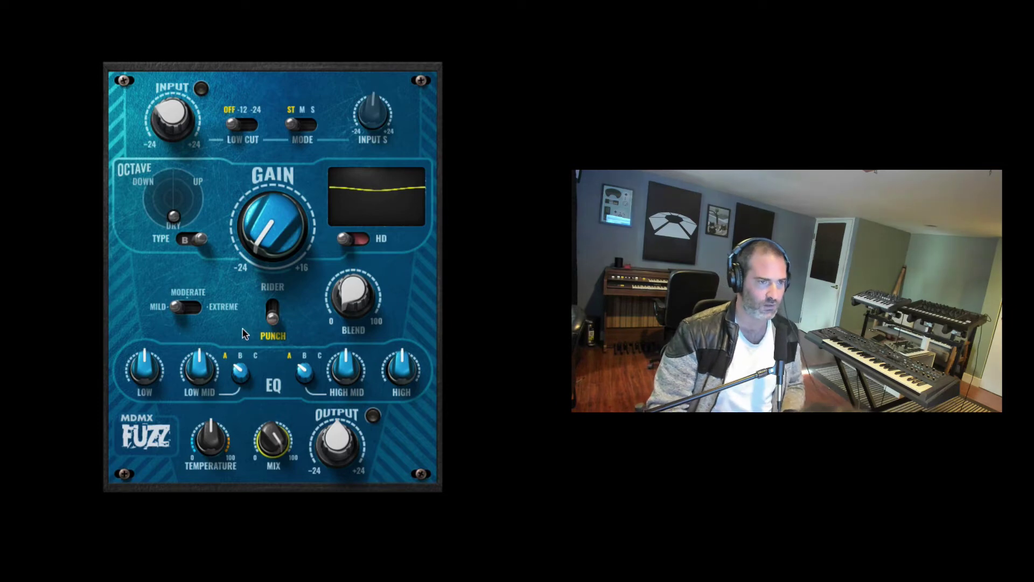
drag(275, 236, 274, 221)
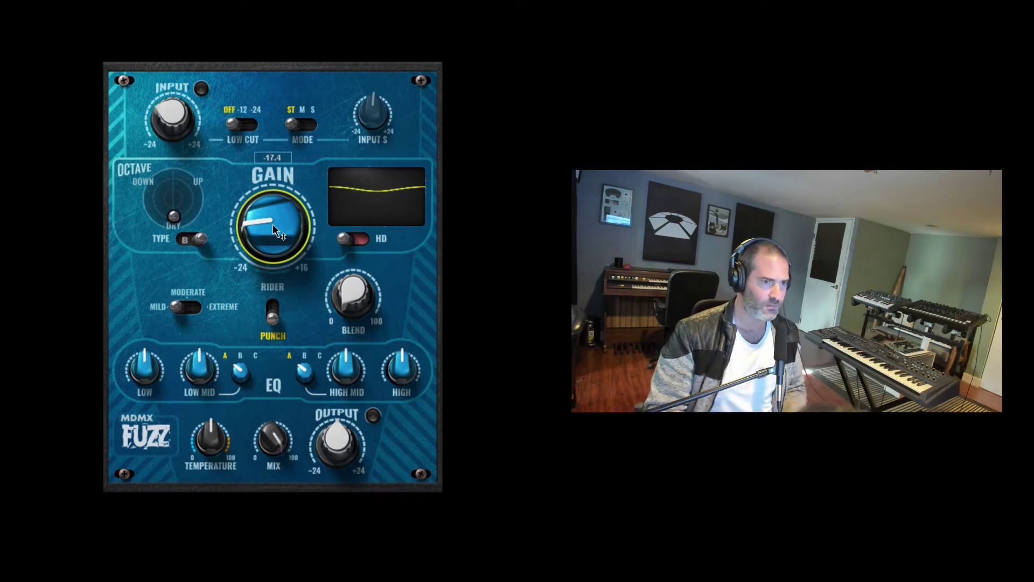
scroll(275, 216, down, 1)
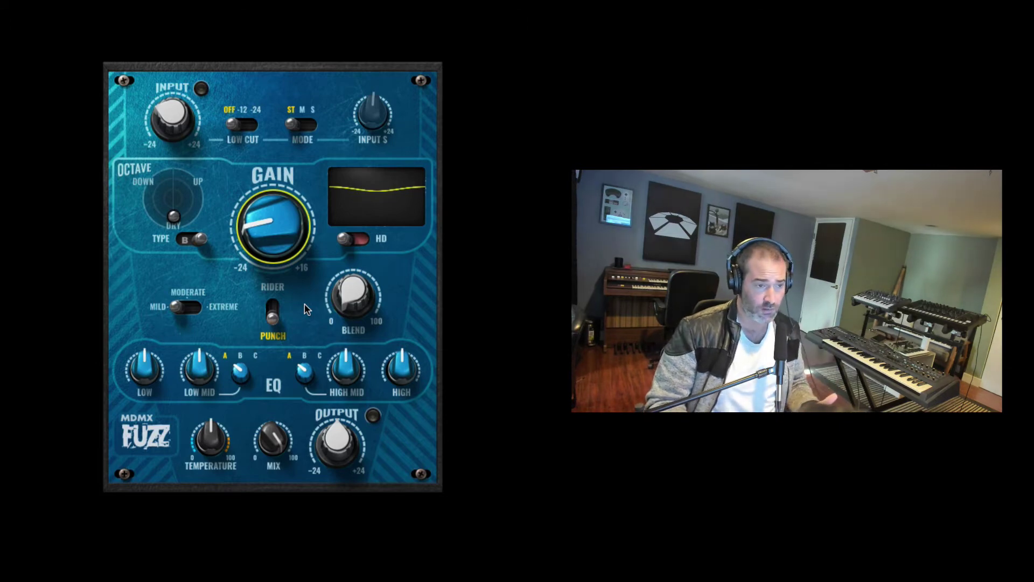
Try the Punch strength switch, leaving it on Mild, and raise the Blend to about 86.1.
click(189, 310)
click(184, 312)
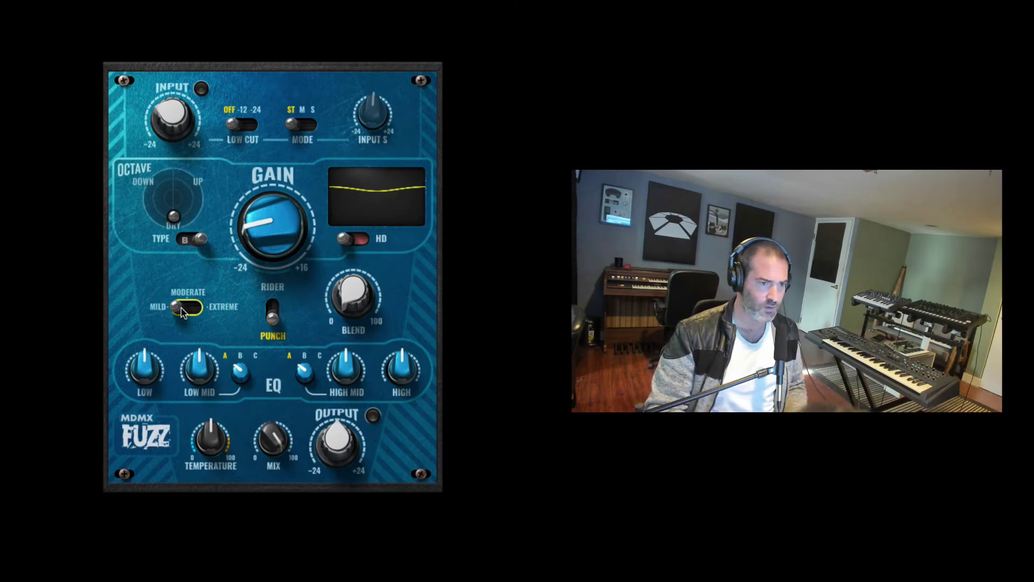
drag(360, 280, 347, 315)
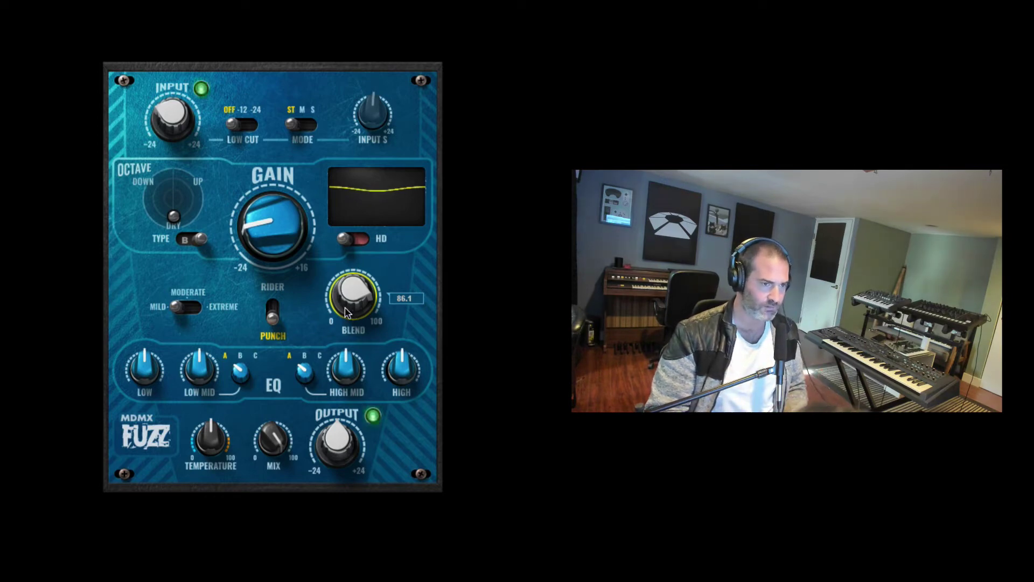
Raise the Gain and step the Punch strength through Moderate, leaving it on Extreme.
drag(272, 226, 272, 191)
click(191, 310)
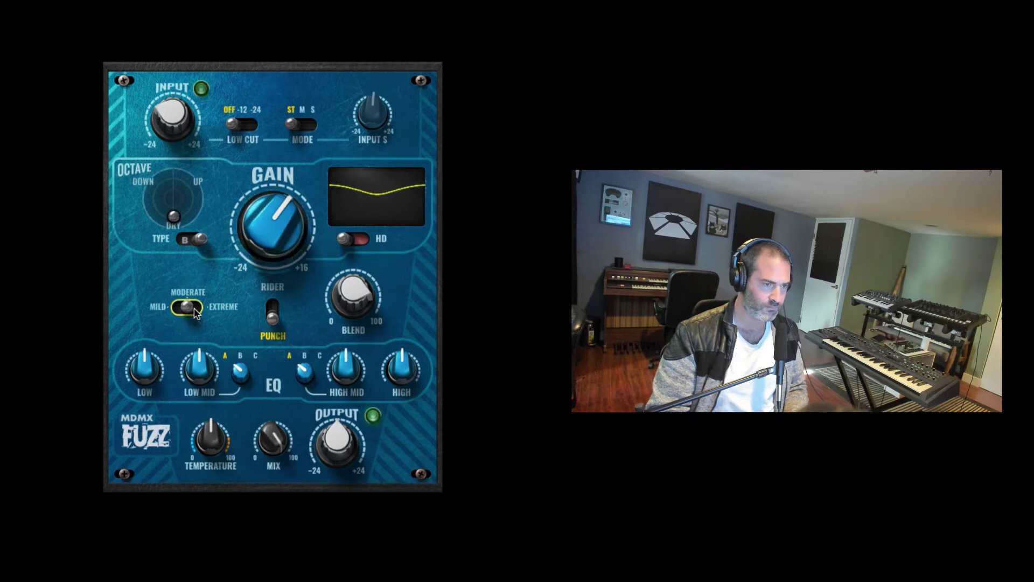
click(195, 313)
click(199, 315)
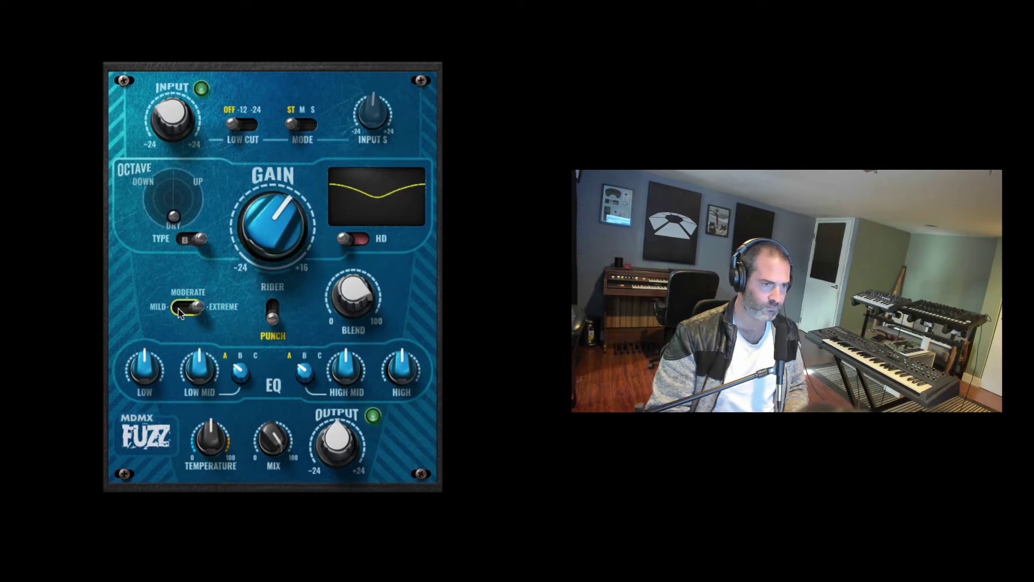
click(200, 315)
click(200, 314)
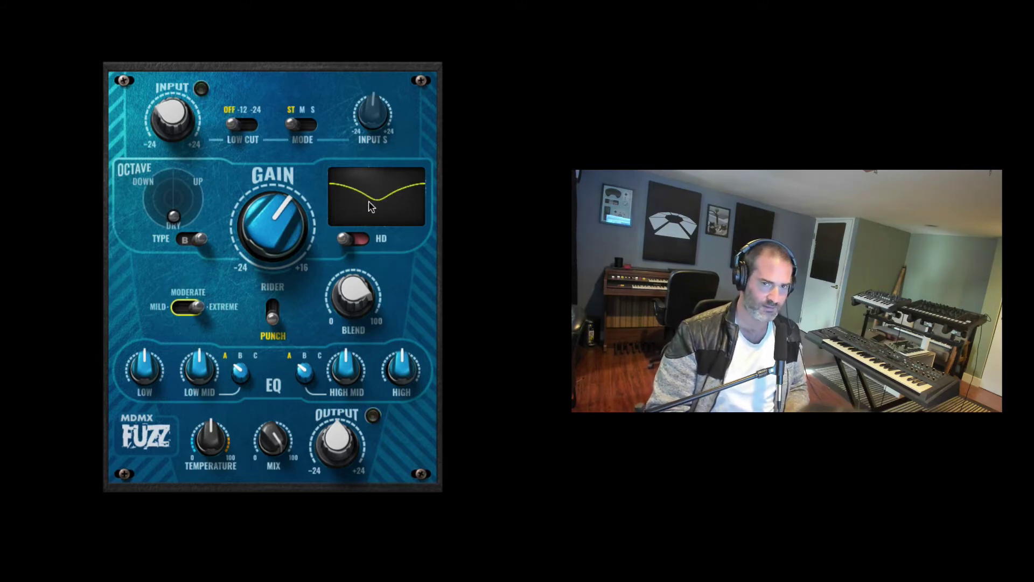
Switch the dynamics section from Punch to Rider, adjust its Threshold, and raise the Gain and Input levels.
click(272, 310)
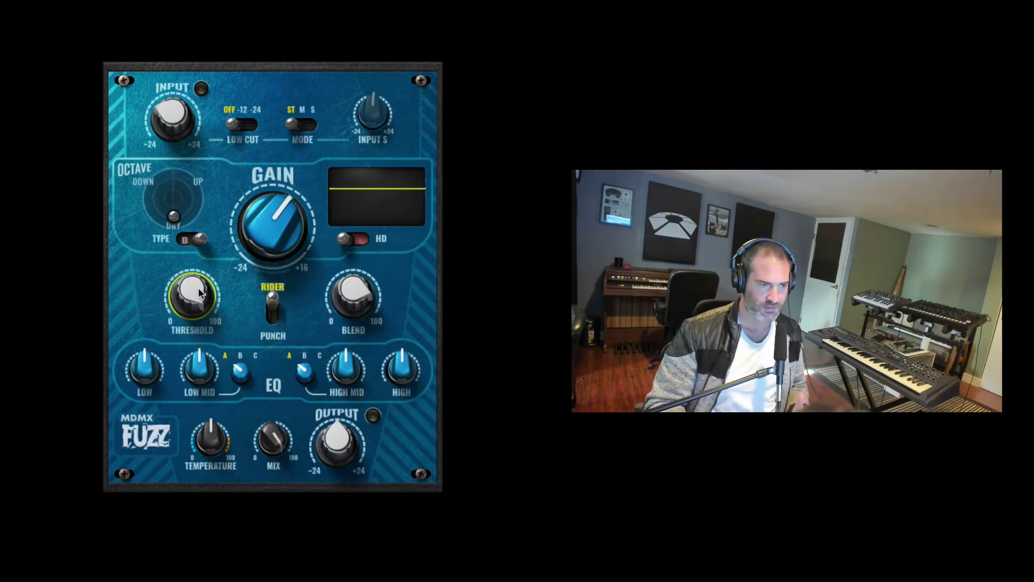
mouse_move(199, 293)
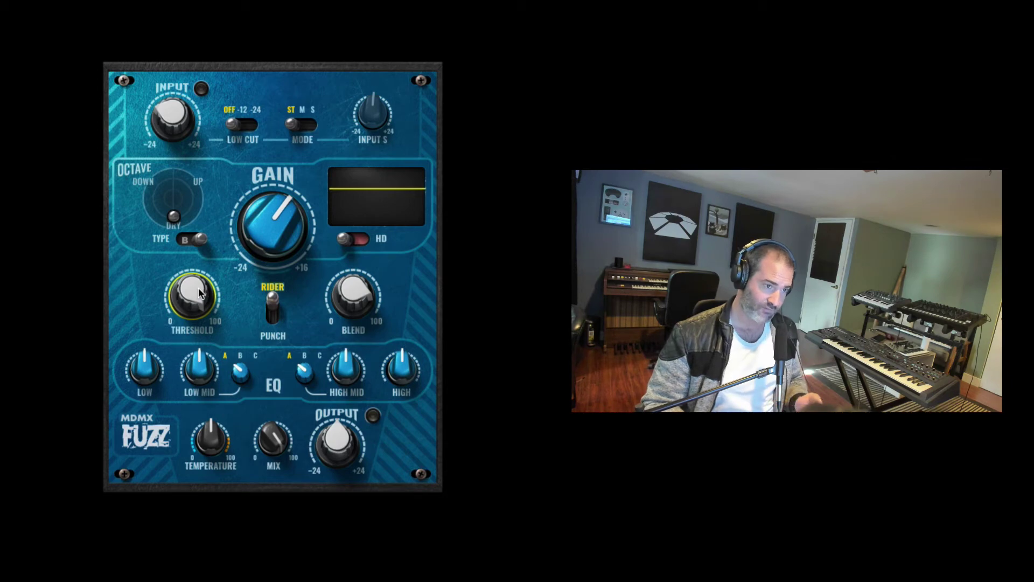
drag(199, 294, 199, 290)
drag(280, 218, 280, 207)
drag(193, 295, 193, 293)
mouse_move(186, 111)
mouse_down()
mouse_move(187, 100)
mouse_move(189, 116)
mouse_up()
drag(205, 310, 205, 303)
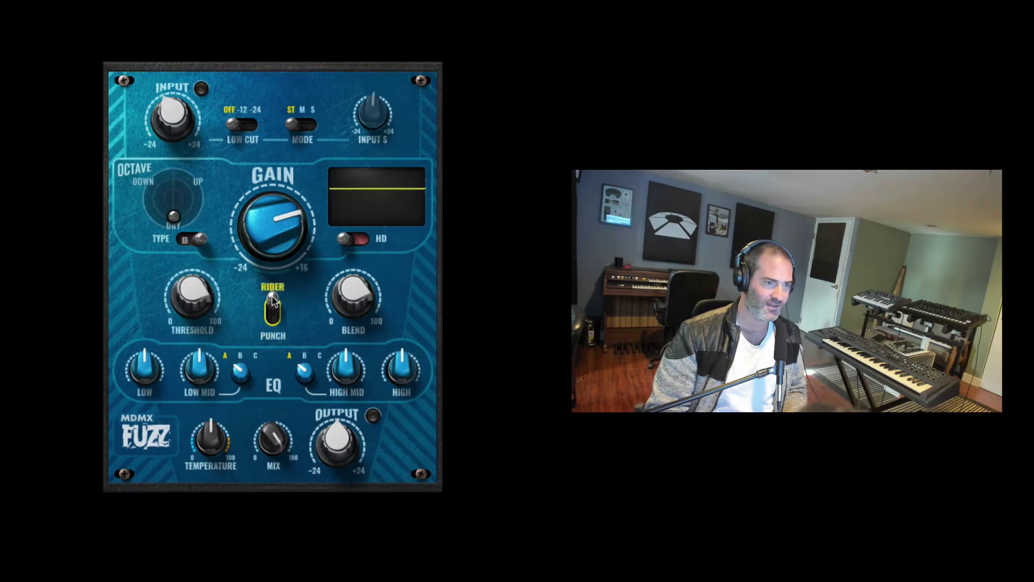
Raise the Blend and compare Punch with Rider, leaving the dynamics section on Rider.
mouse_move(348, 303)
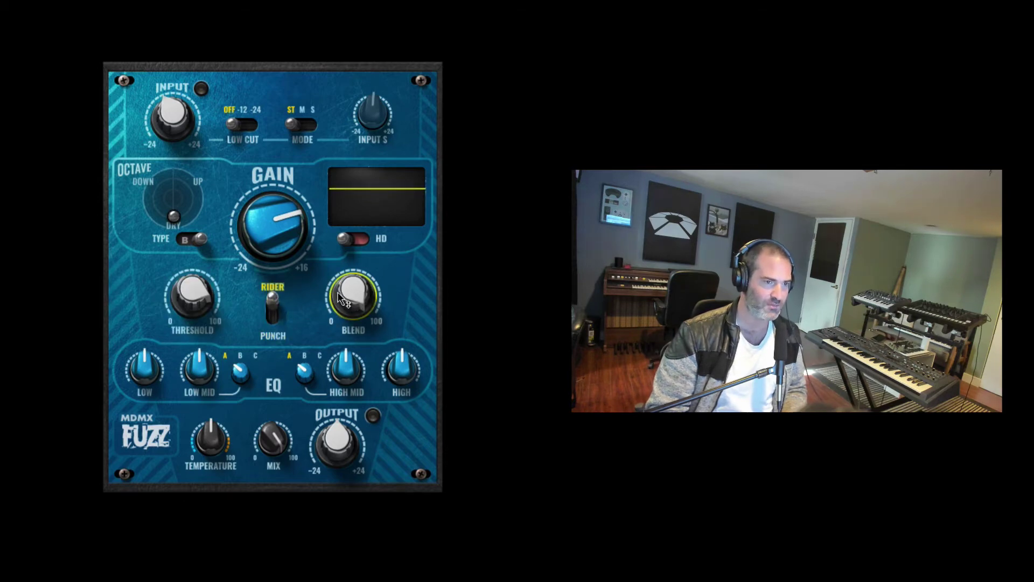
click(271, 308)
click(272, 307)
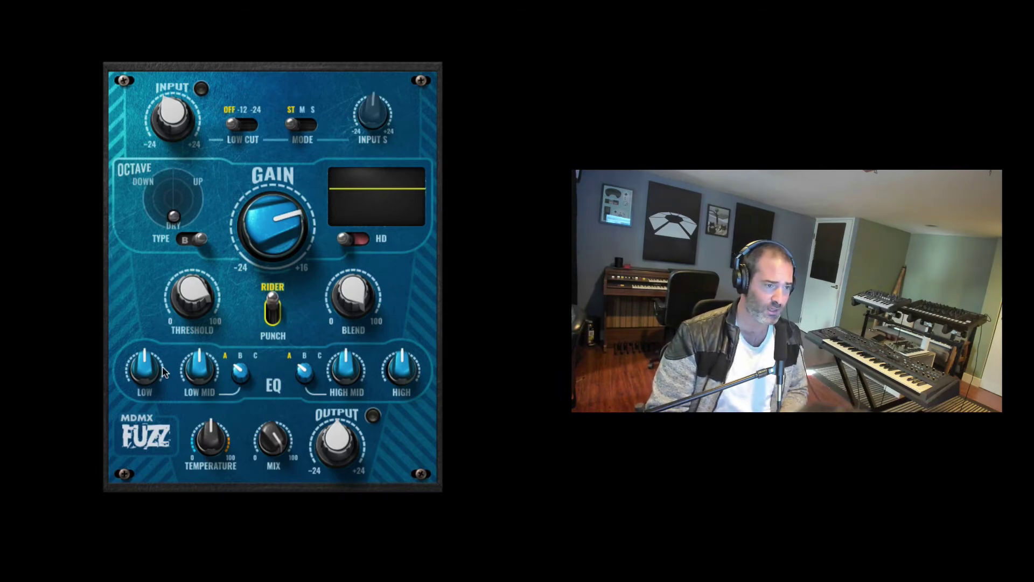
Set the Low Cut to -24 and boost the Low Mid EQ band.
click(145, 371)
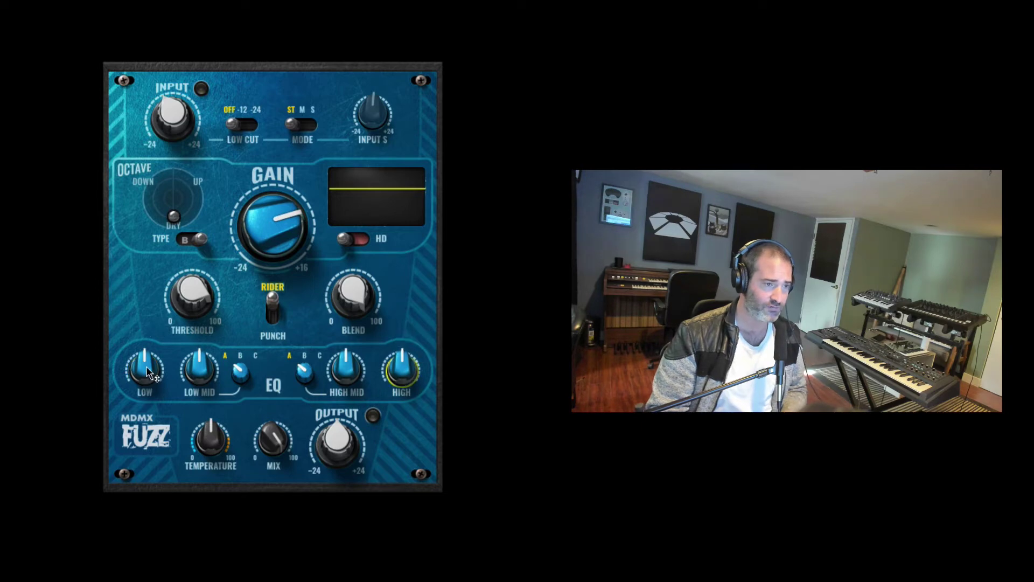
click(243, 127)
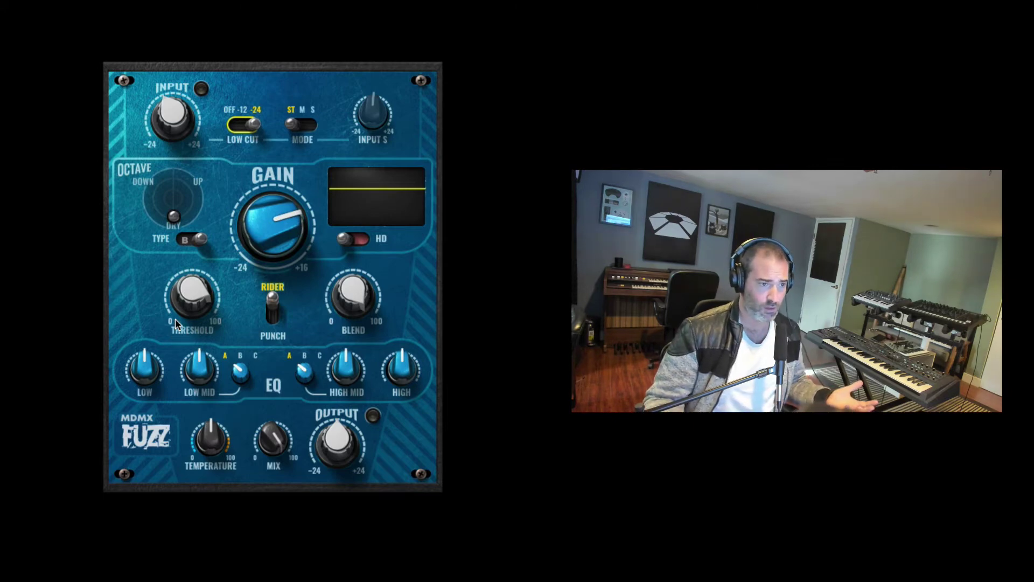
drag(141, 371, 211, 359)
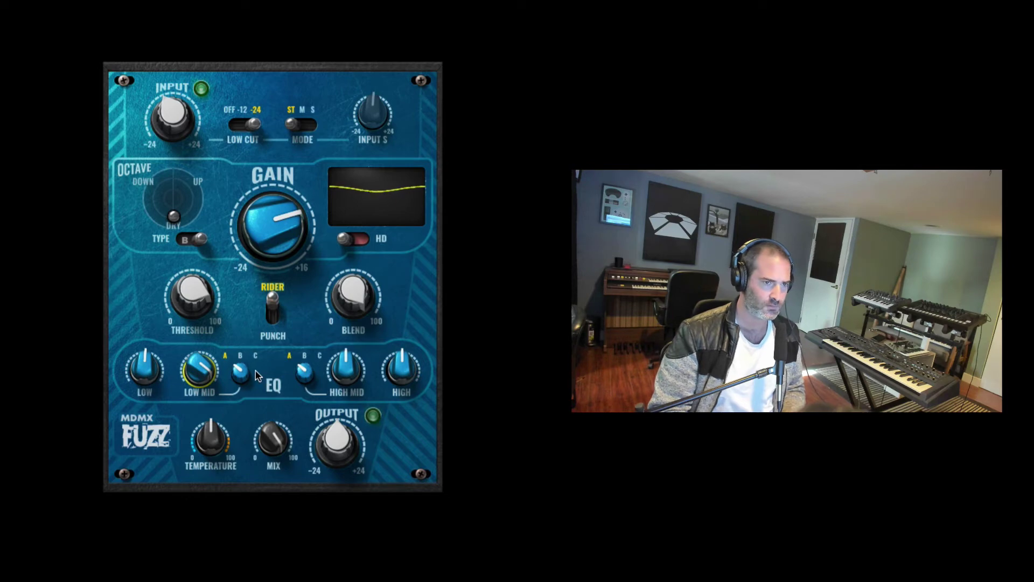
Audition the Low Mid EQ frequency at C, then reset the band's gain to centre and its frequency to B.
drag(241, 373, 241, 362)
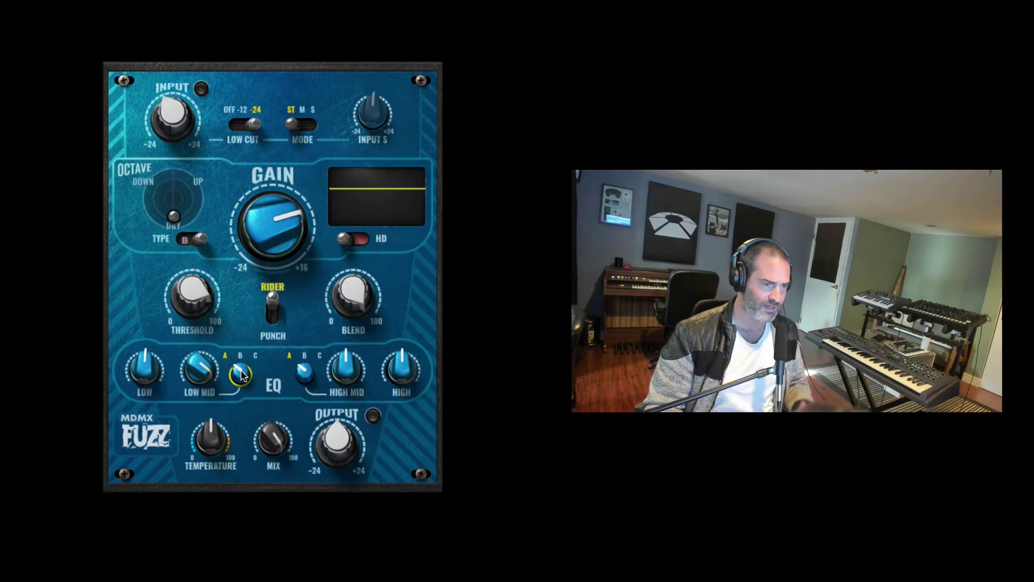
key(space)
drag(241, 372, 242, 318)
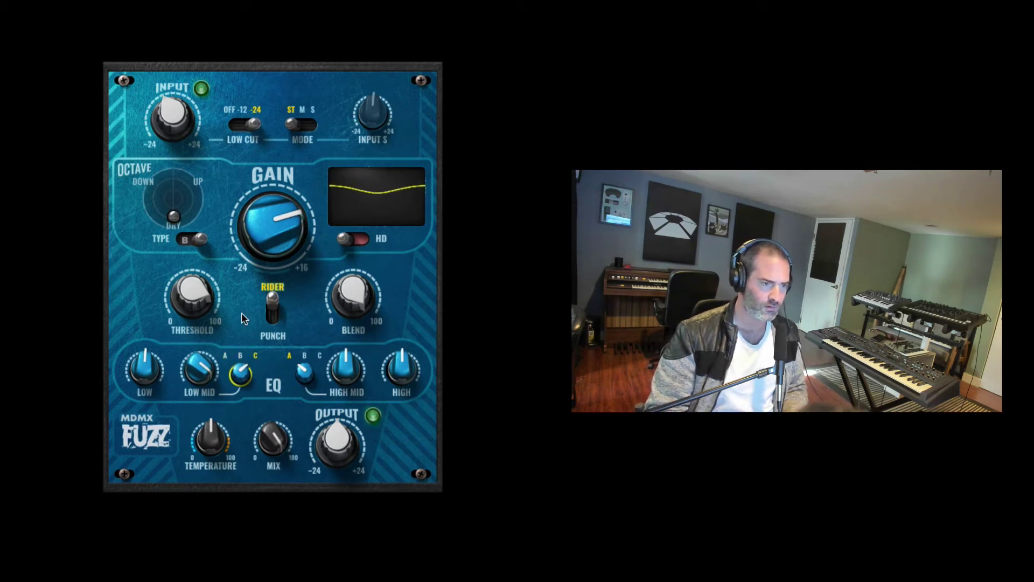
key(space)
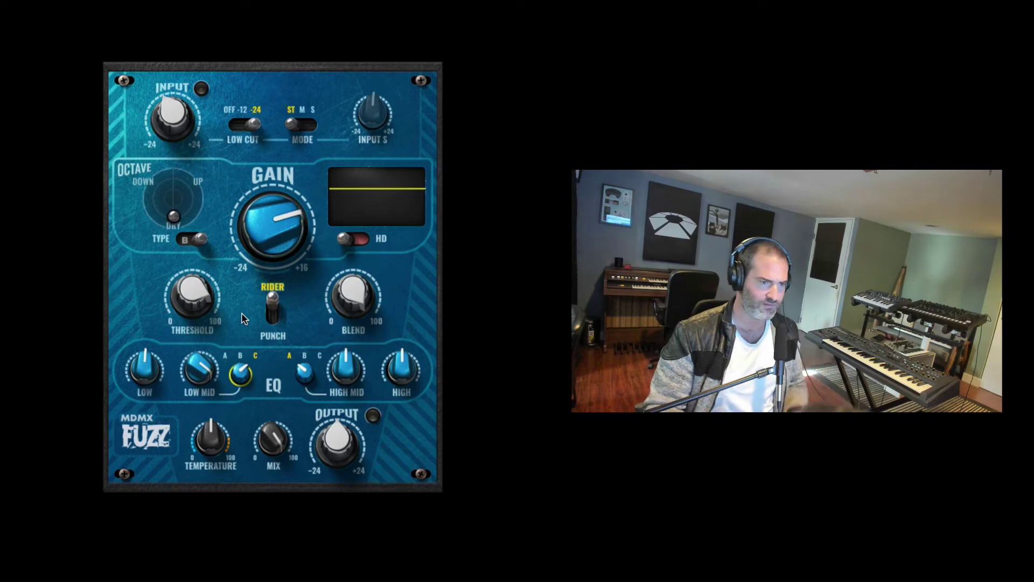
drag(213, 370, 213, 383)
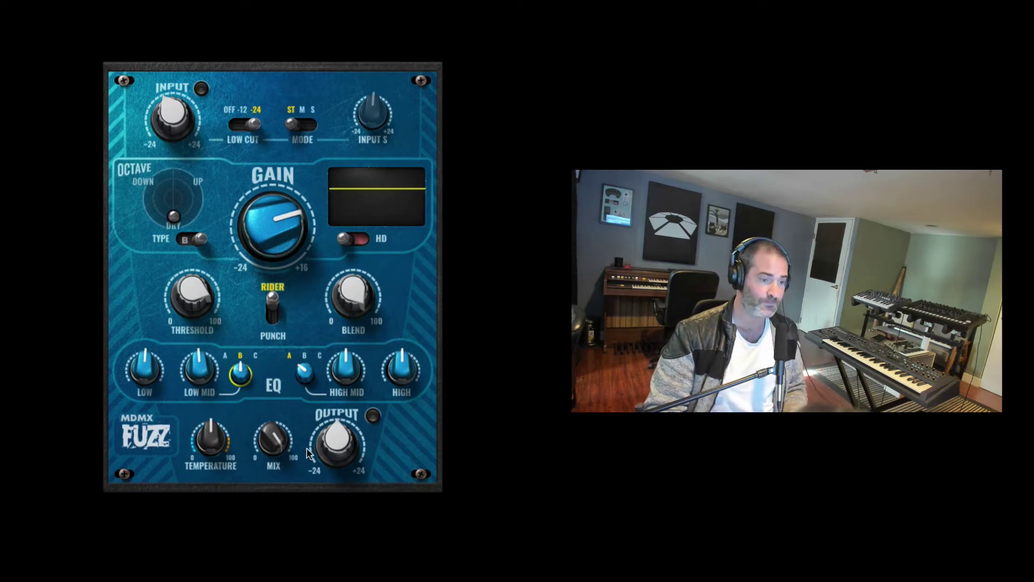
Lower the Mix to about 45.2 and compare the Temperature at 100.0 and 0.0.
mouse_move(271, 432)
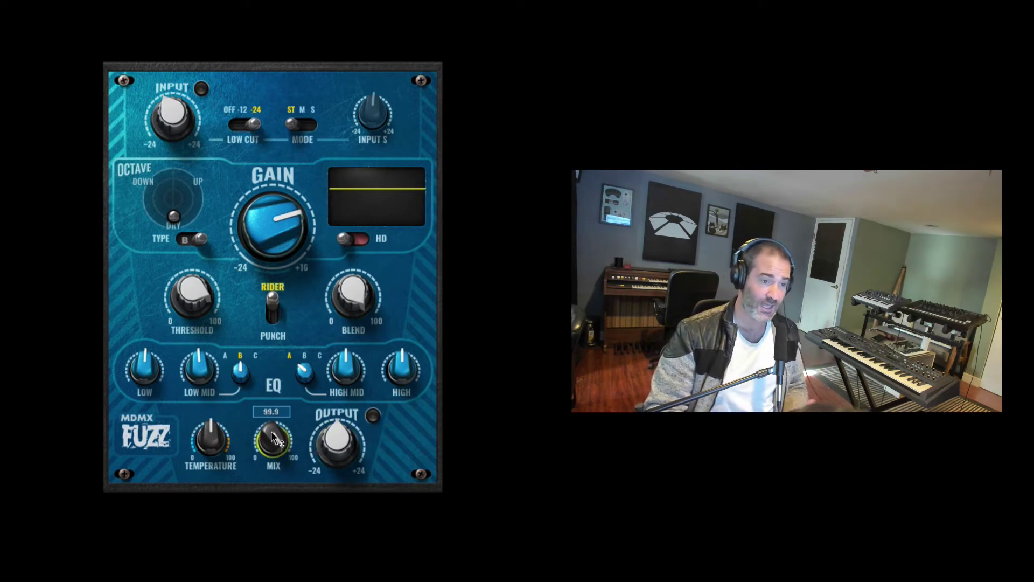
drag(271, 431, 273, 436)
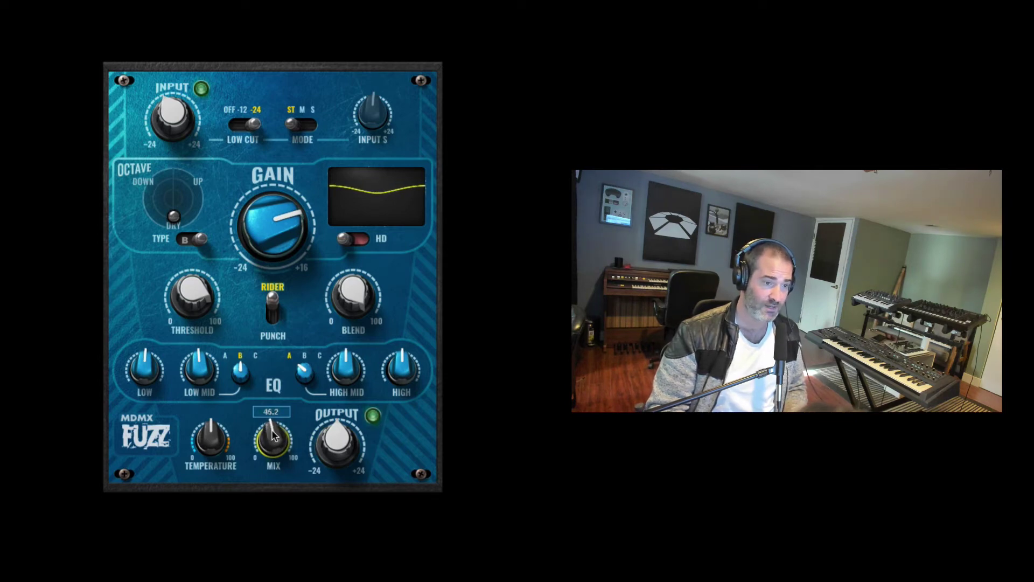
mouse_move(216, 435)
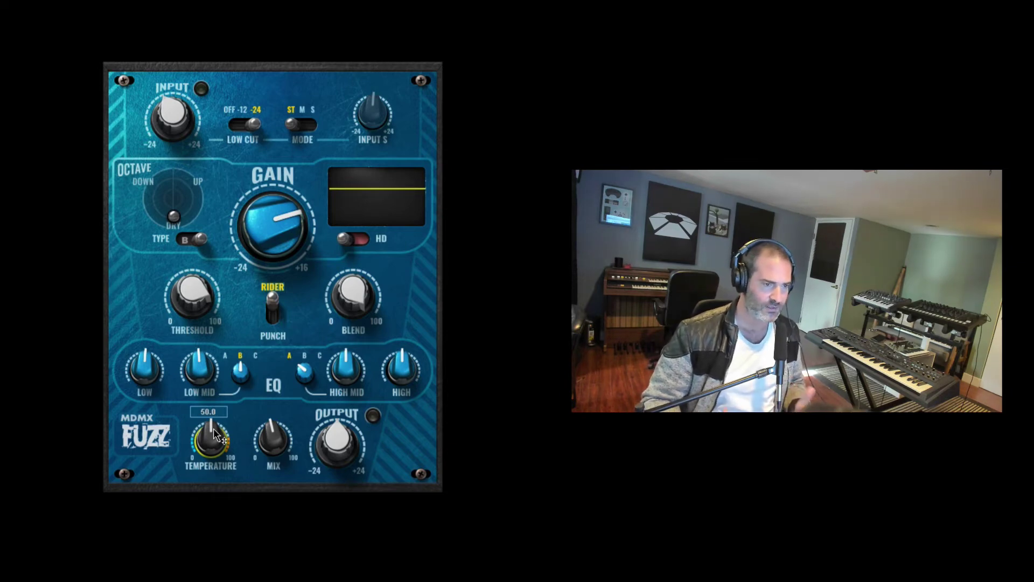
drag(215, 435, 216, 436)
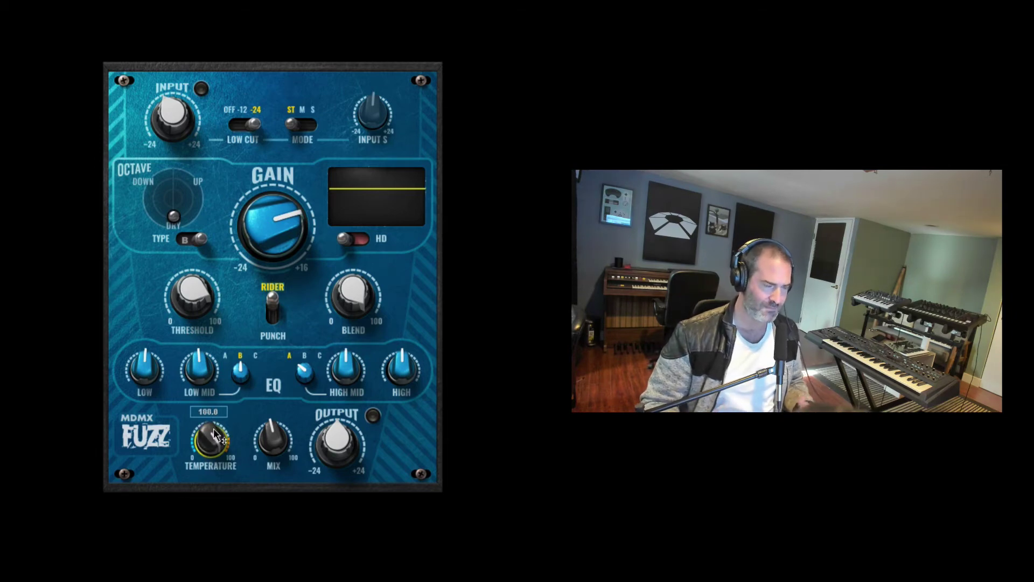
drag(215, 435, 215, 440)
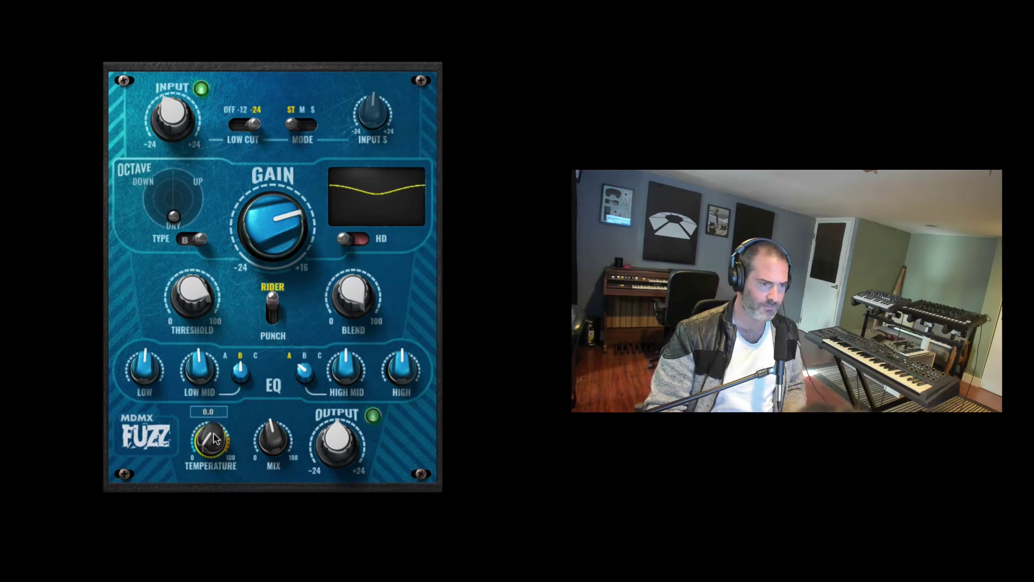
Set the Mix to 100.0, raise the Input and Gain, and try a high Temperature before returning it to its midpoint.
drag(273, 440, 273, 417)
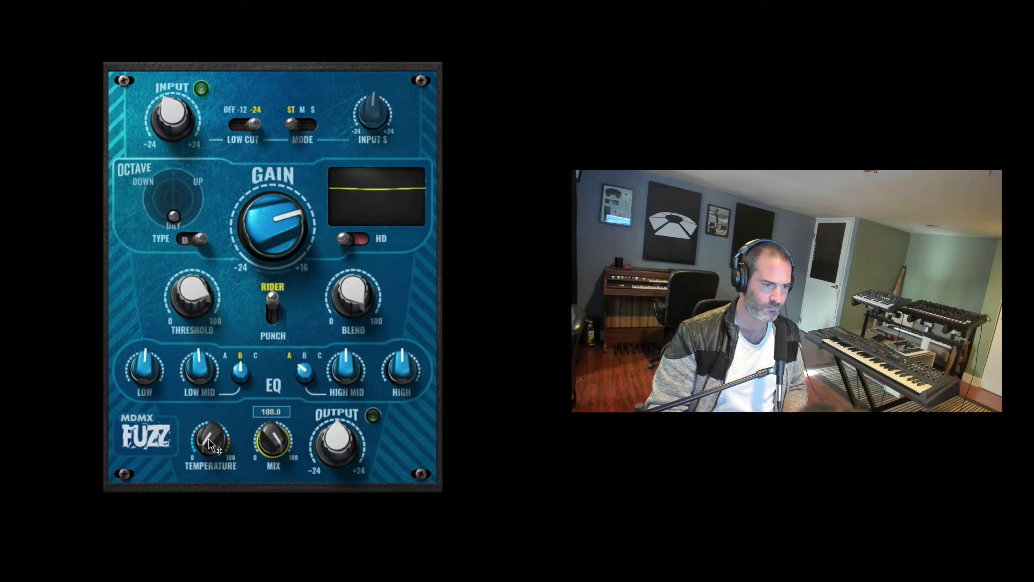
drag(211, 449, 210, 444)
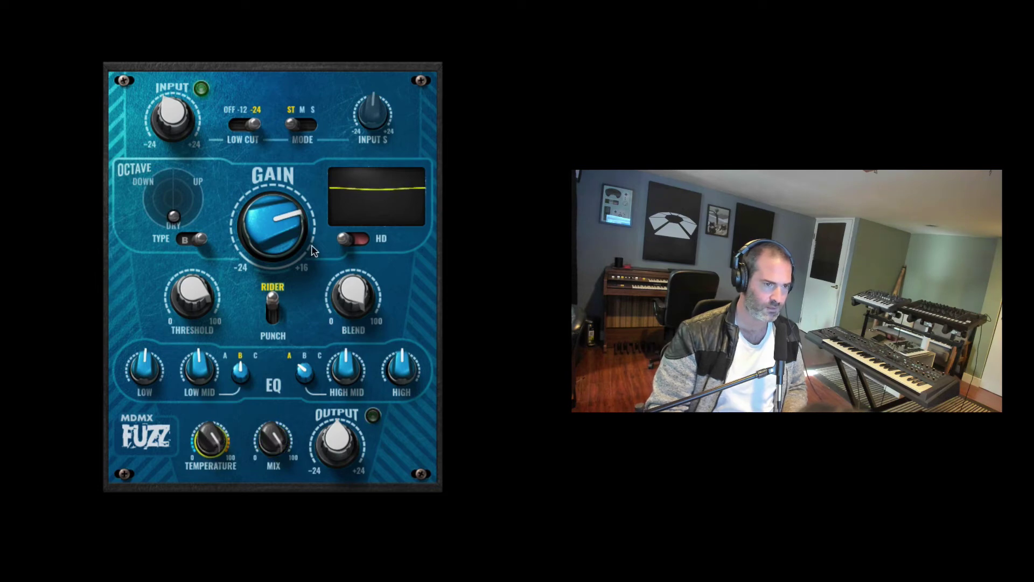
drag(181, 120, 182, 122)
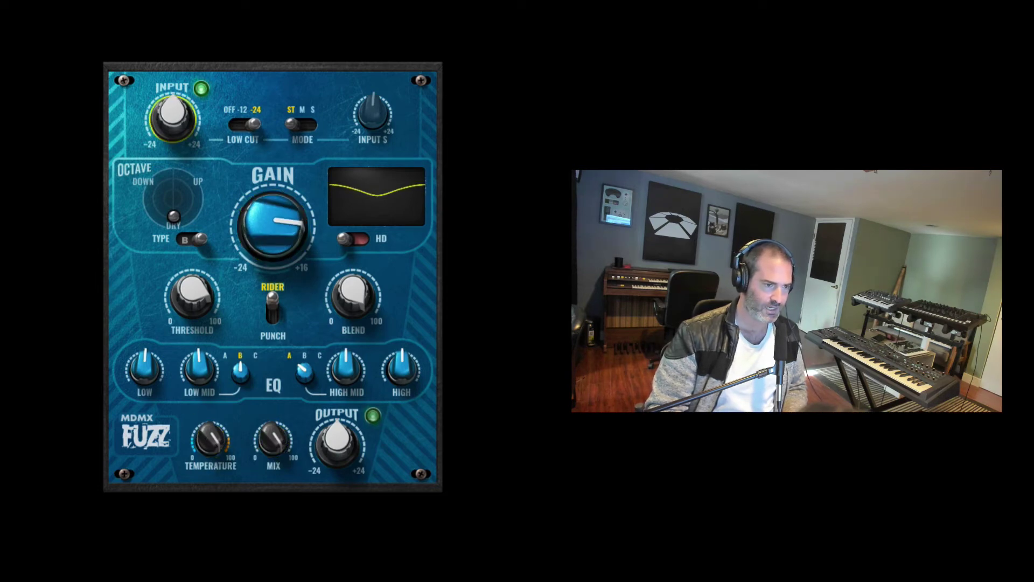
drag(220, 445, 218, 456)
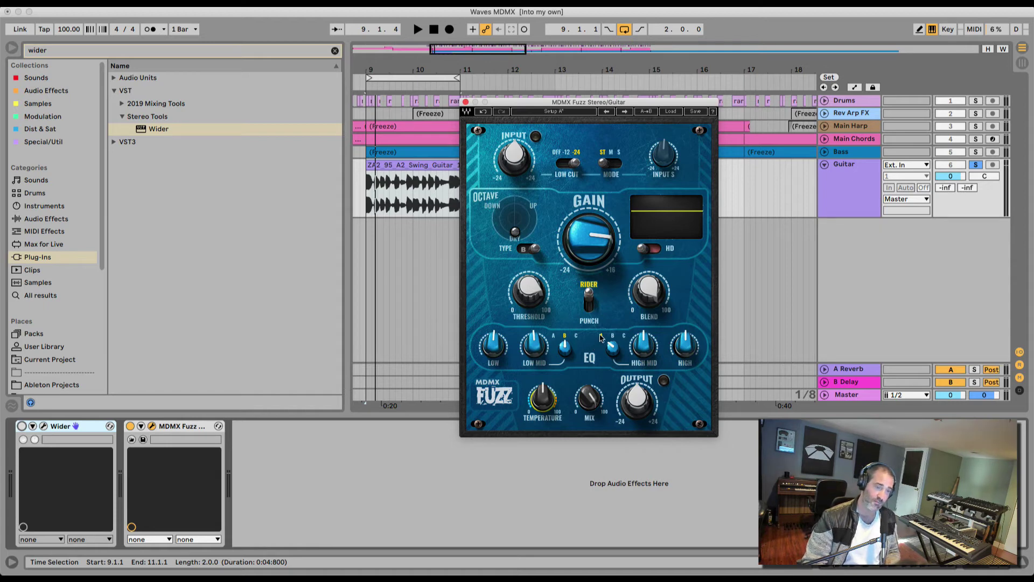
Close the Fuzz window, solo the Bass track, and play its clip from bar 9.
click(466, 102)
click(975, 153)
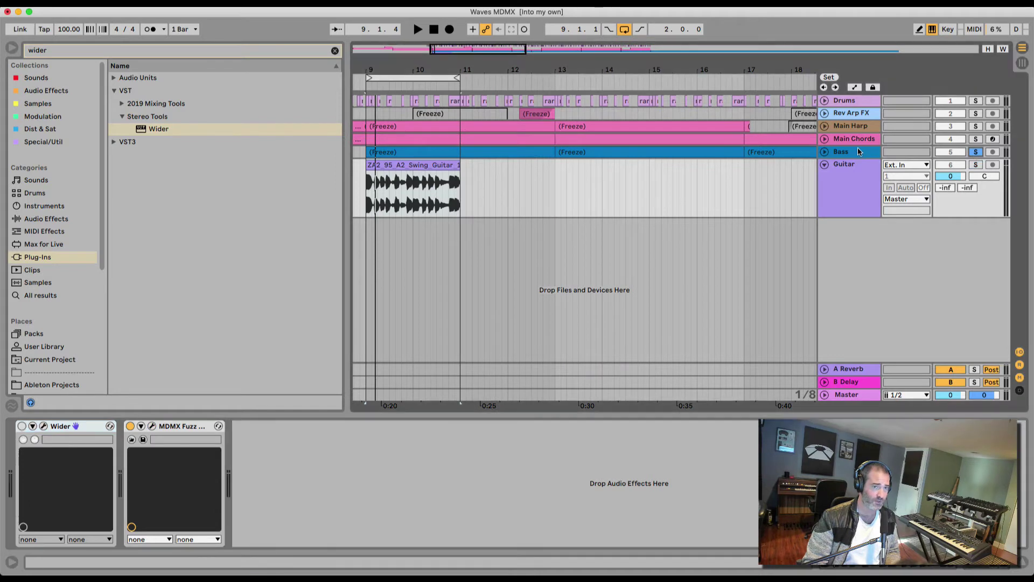
click(380, 153)
click(379, 153)
key(space)
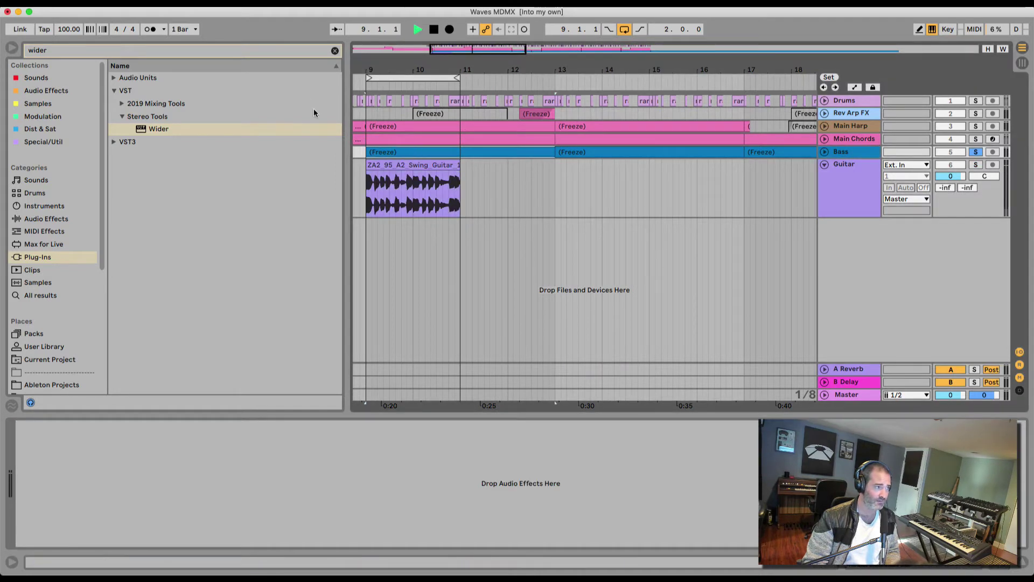
Clear the browser search to reach the MDMX plug-ins, then unfold the Bass track and fold the Guitar track.
click(335, 50)
scroll(208, 196, down, 5)
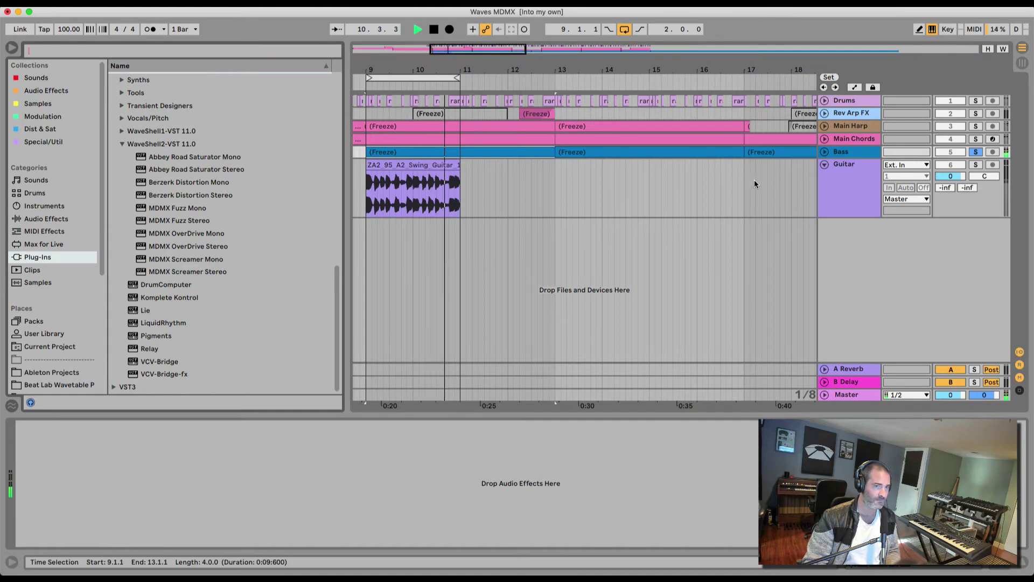
click(824, 152)
click(823, 213)
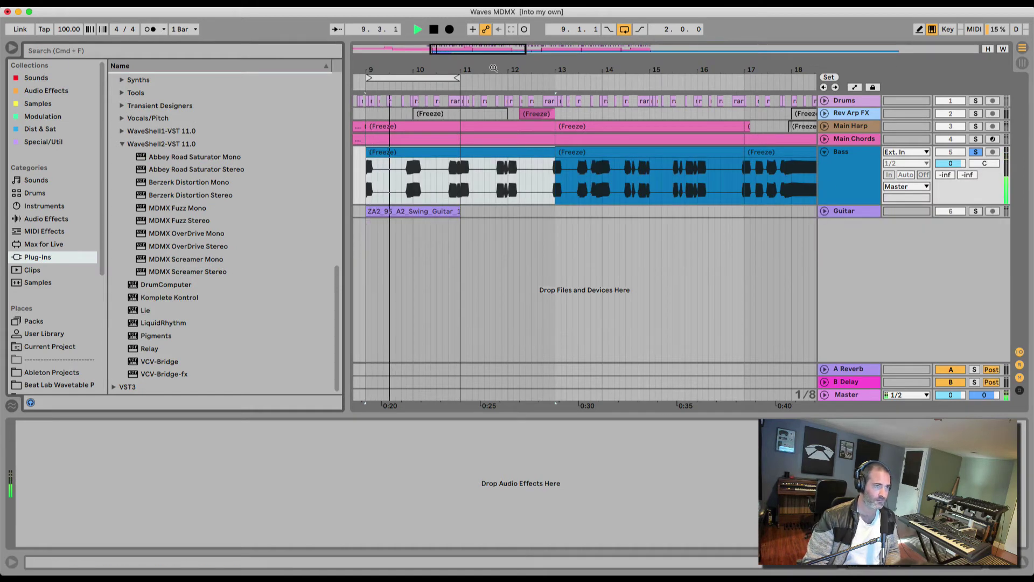
Extend the loop from bar 9 to 17 and load MDMX OverDrive Stereo on the Bass track.
drag(457, 78, 740, 80)
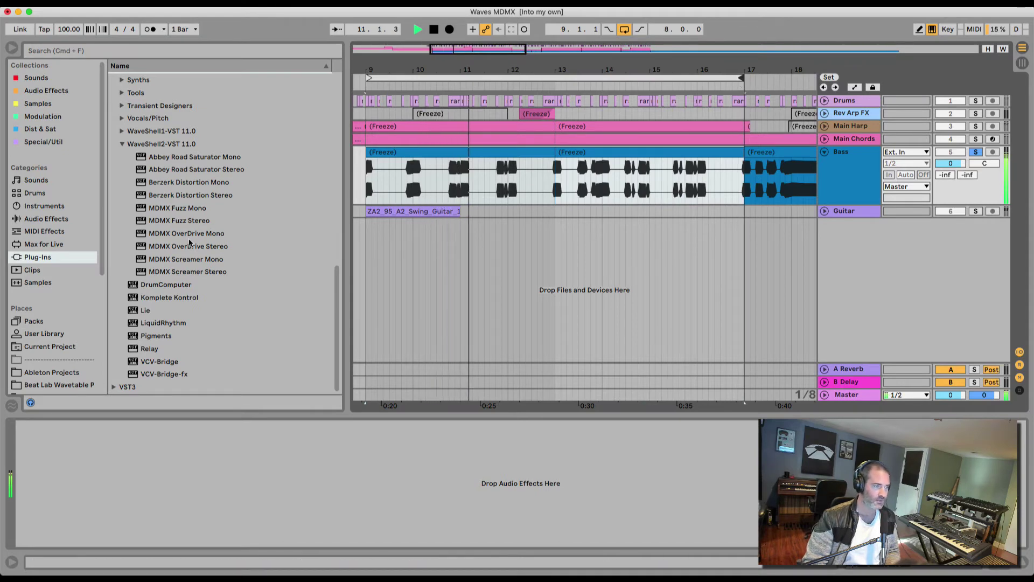
drag(201, 247, 441, 175)
drag(581, 122, 502, 127)
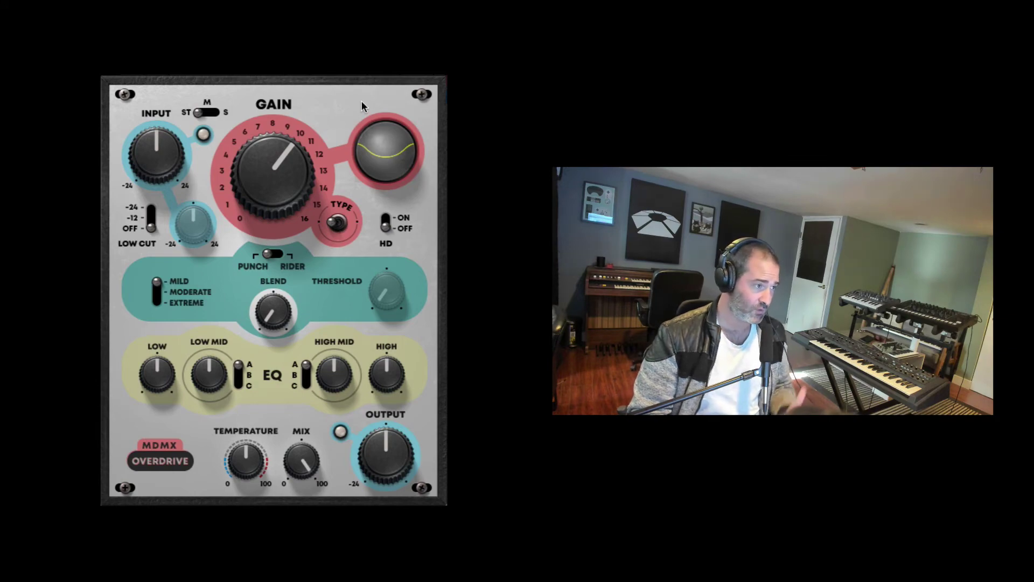
Look through the Artist and Factory presets of MDMX OverDrive without loading one.
click(382, 68)
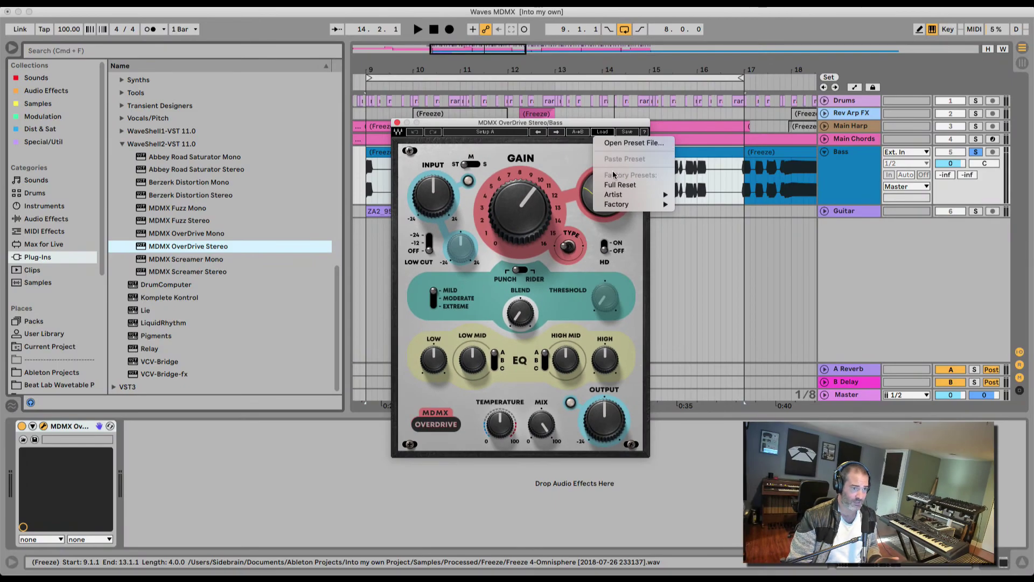
mouse_move(636, 195)
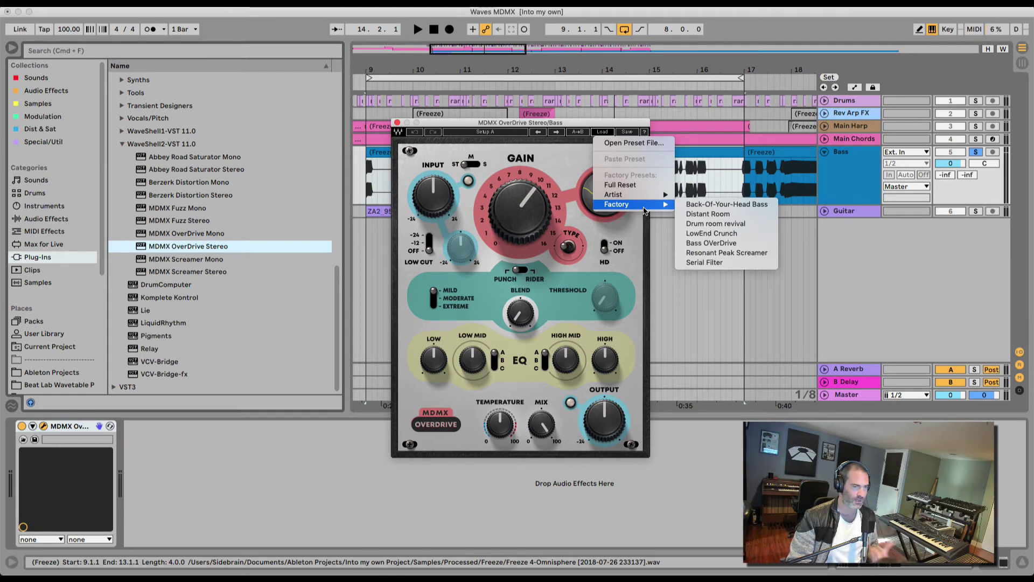
click(574, 221)
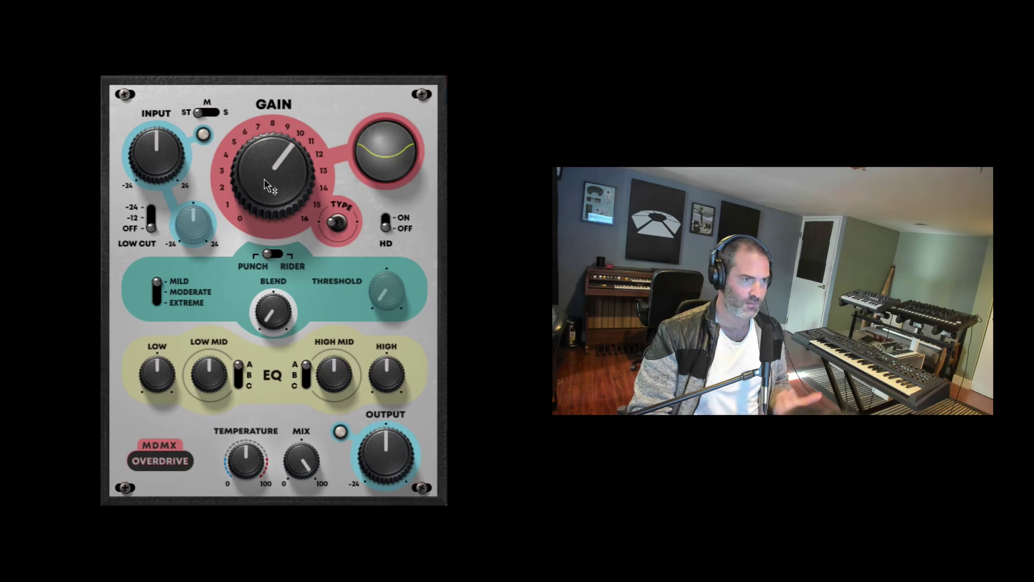
Play the bass loop and lower the OverDrive Gain to 0.0.
drag(269, 186, 268, 164)
key(space)
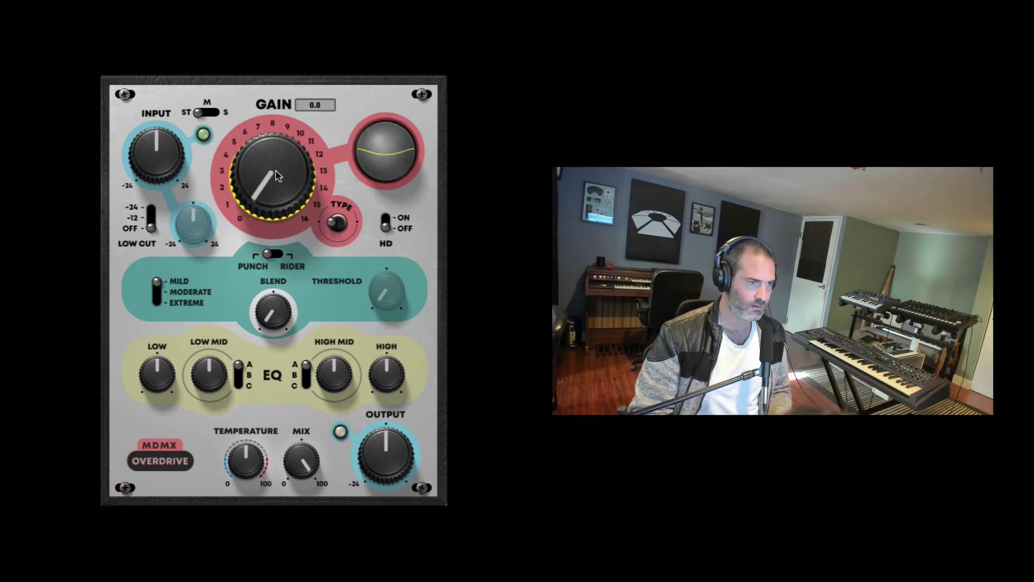
scroll(273, 169, up, 1)
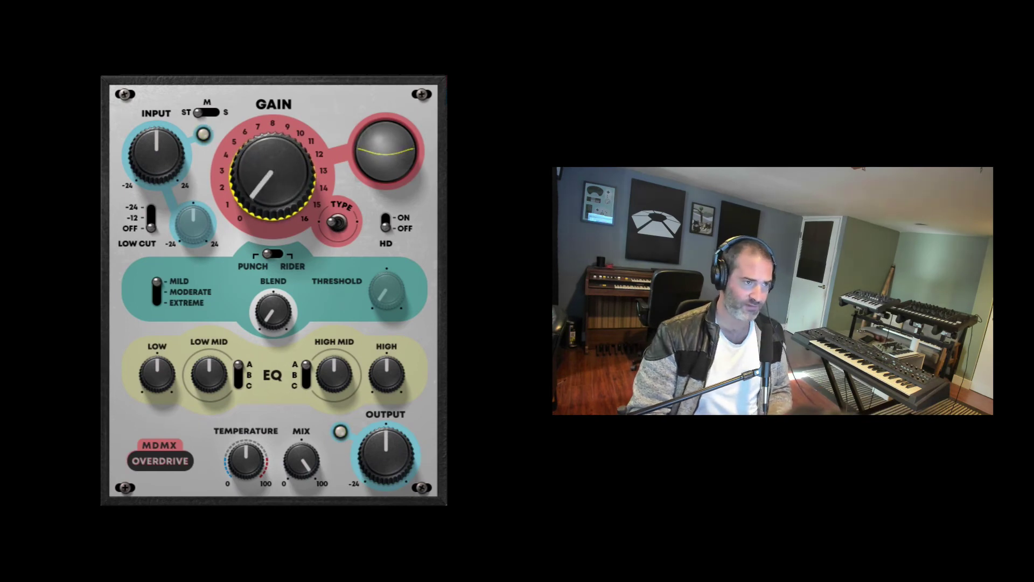
Try the M and S modes with their dedicated Input knob, then return the mode to ST.
click(203, 113)
click(215, 112)
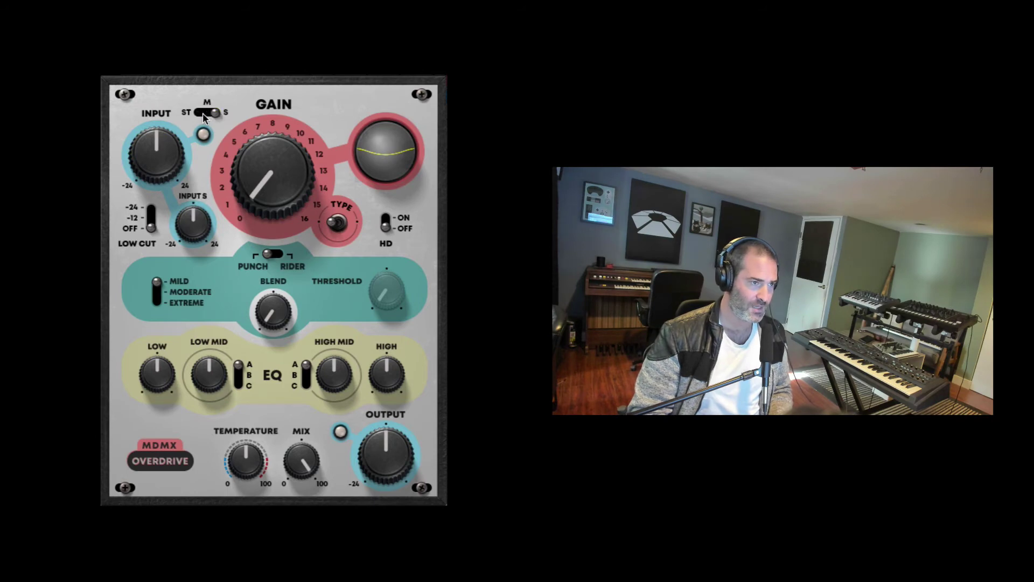
click(202, 113)
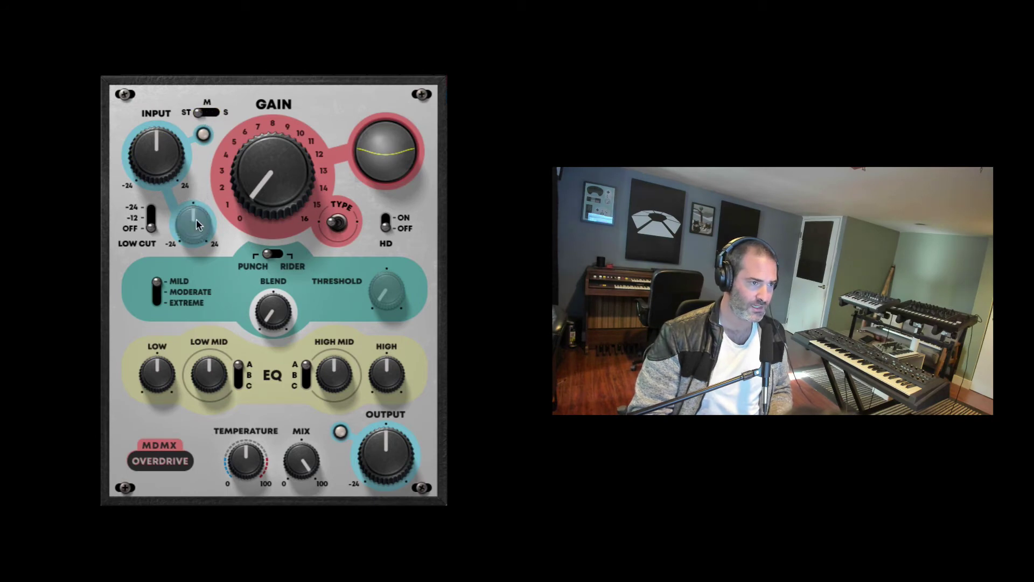
click(209, 113)
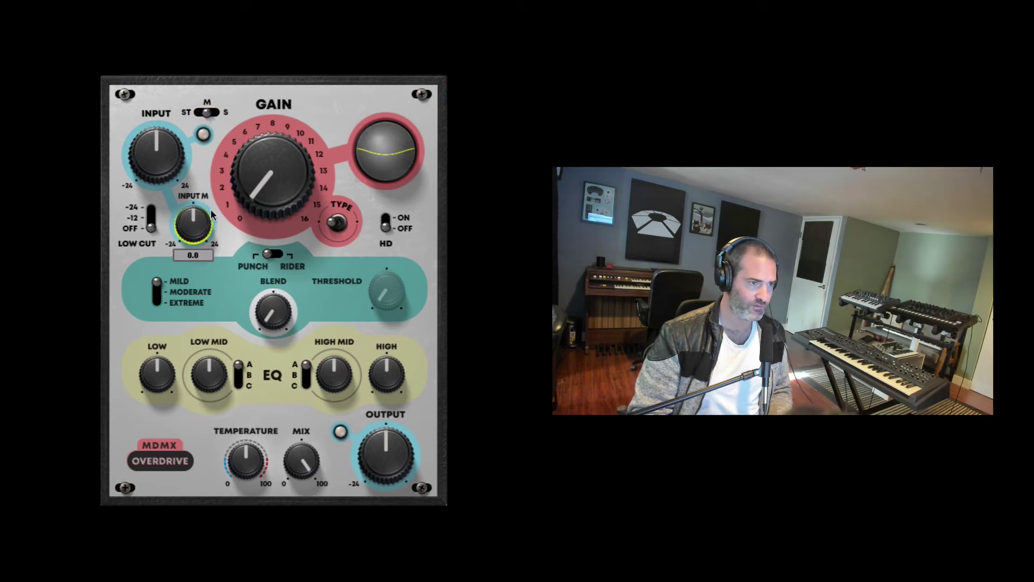
click(214, 113)
click(202, 114)
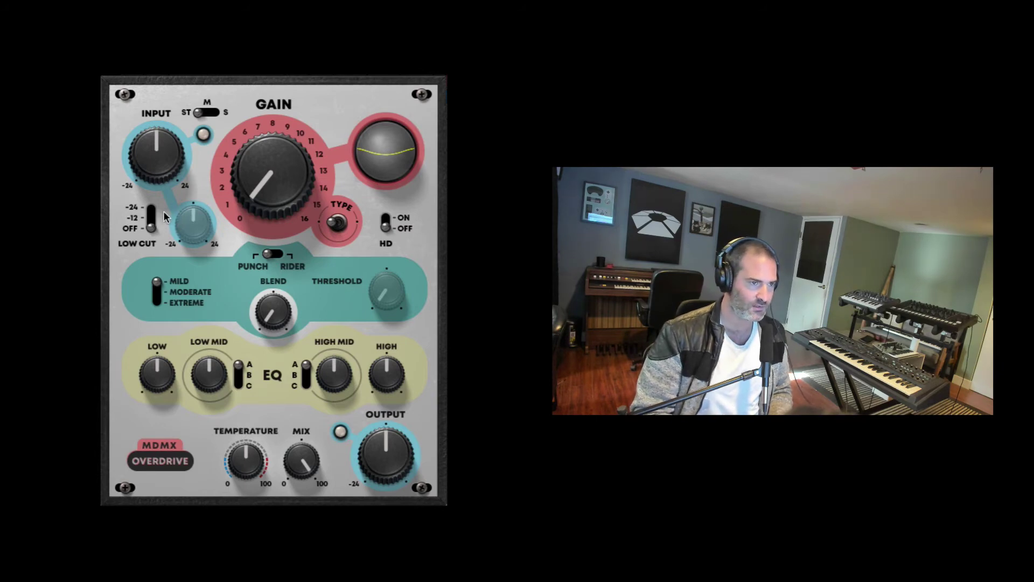
Raise the Gain to about 4 while comparing the Low Cut at -12 and -24, leaving the Low Cut at -12.
click(151, 217)
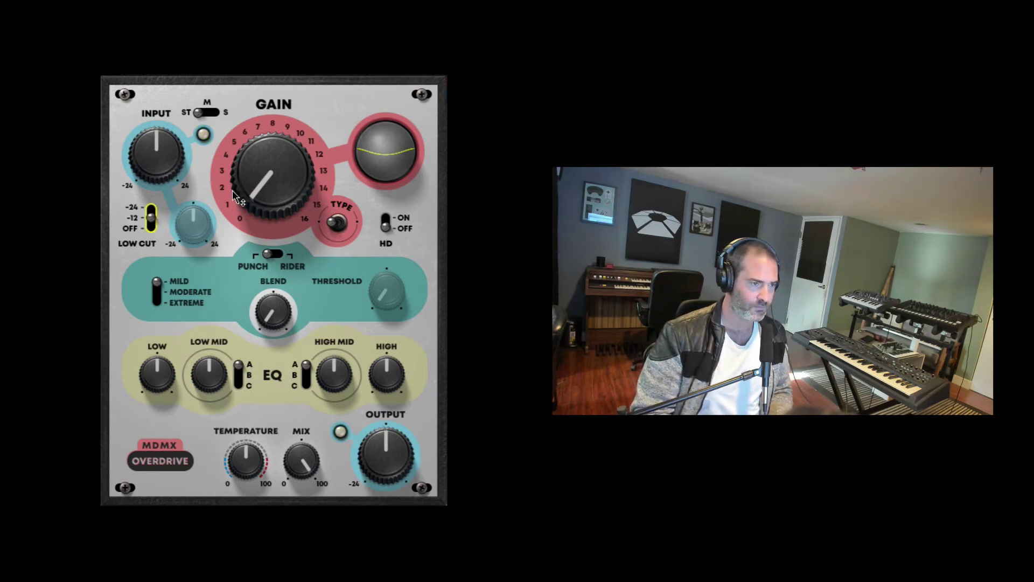
drag(237, 195, 258, 170)
click(153, 208)
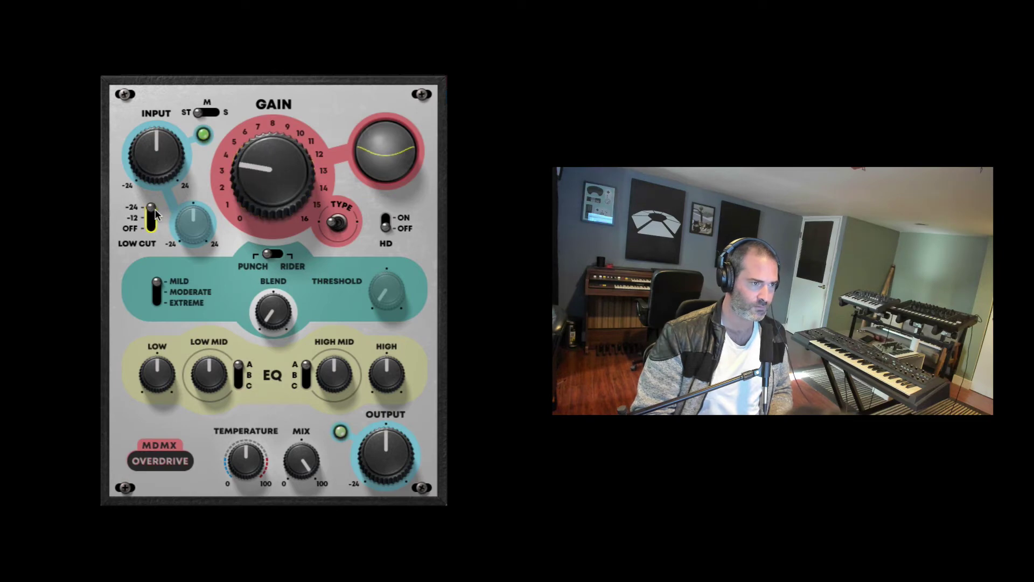
click(245, 197)
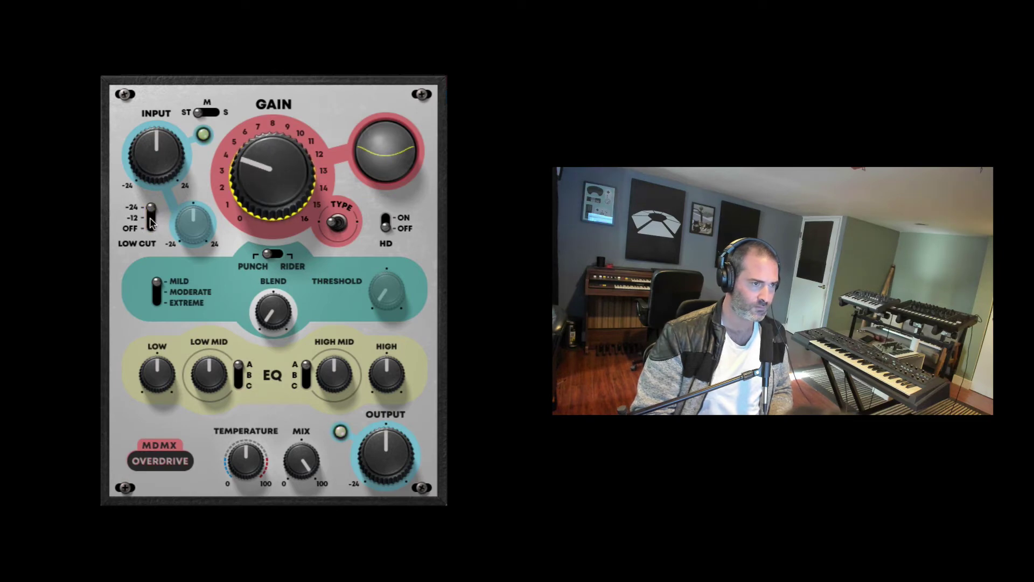
click(151, 220)
click(249, 201)
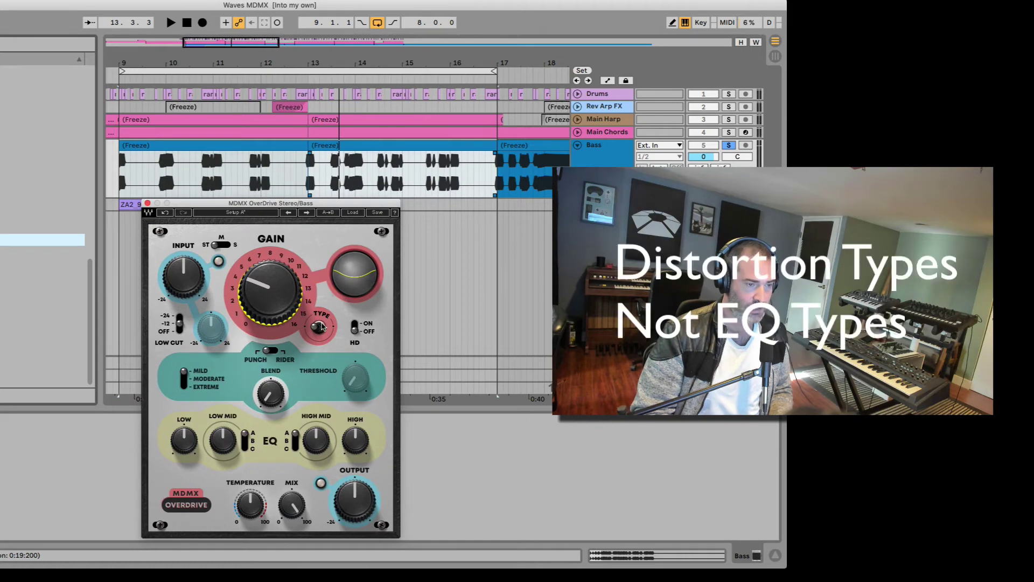
Audition the alternative distortion Type during playback, switch back to the original Type, and raise the Gain to about 8.
drag(321, 326, 322, 285)
key(space)
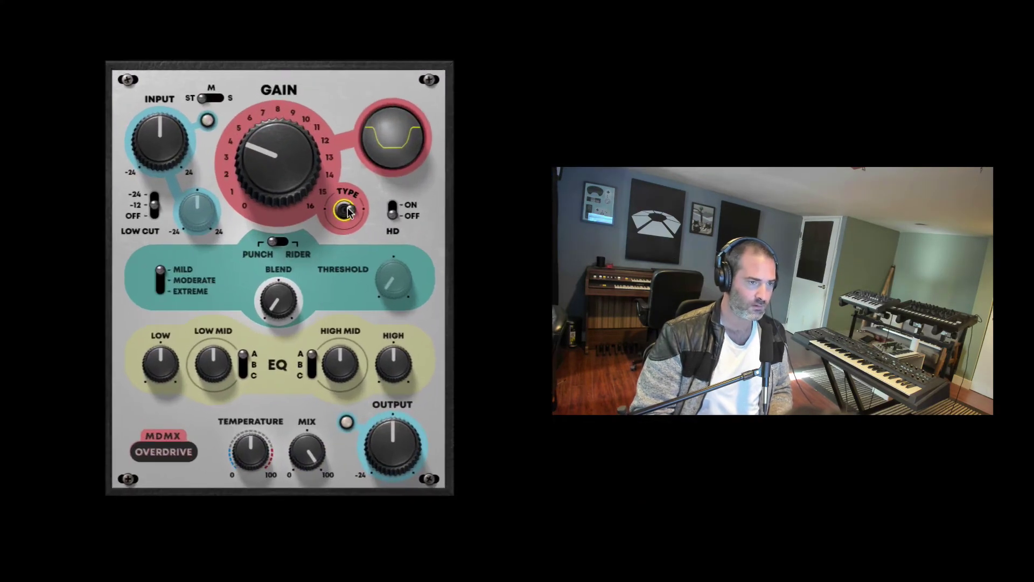
click(348, 211)
drag(264, 166, 353, 188)
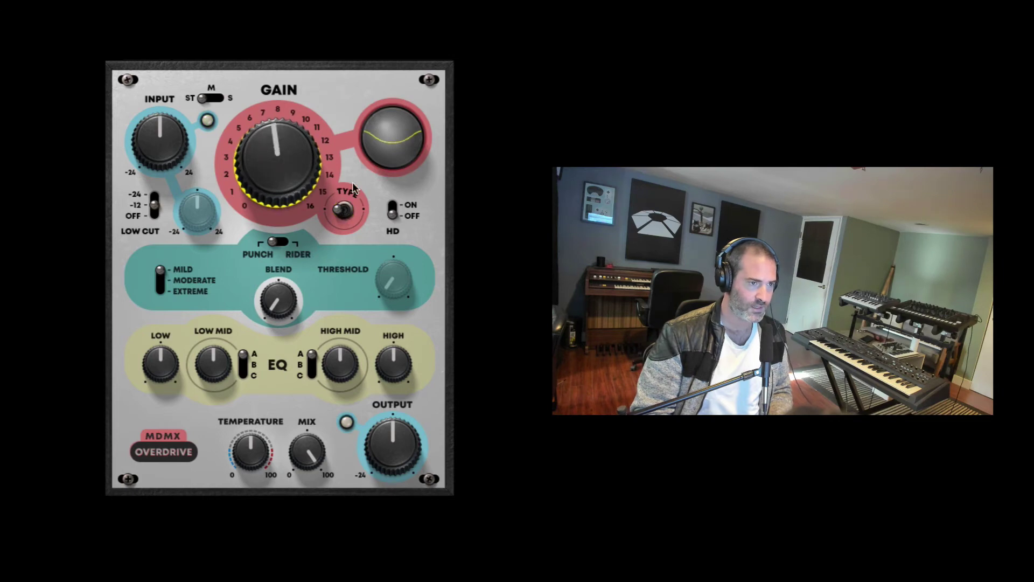
Raise the Gain to about 11 and switch repeatedly between the two distortion Types, ending on the original one.
click(347, 210)
drag(291, 171, 291, 137)
click(343, 212)
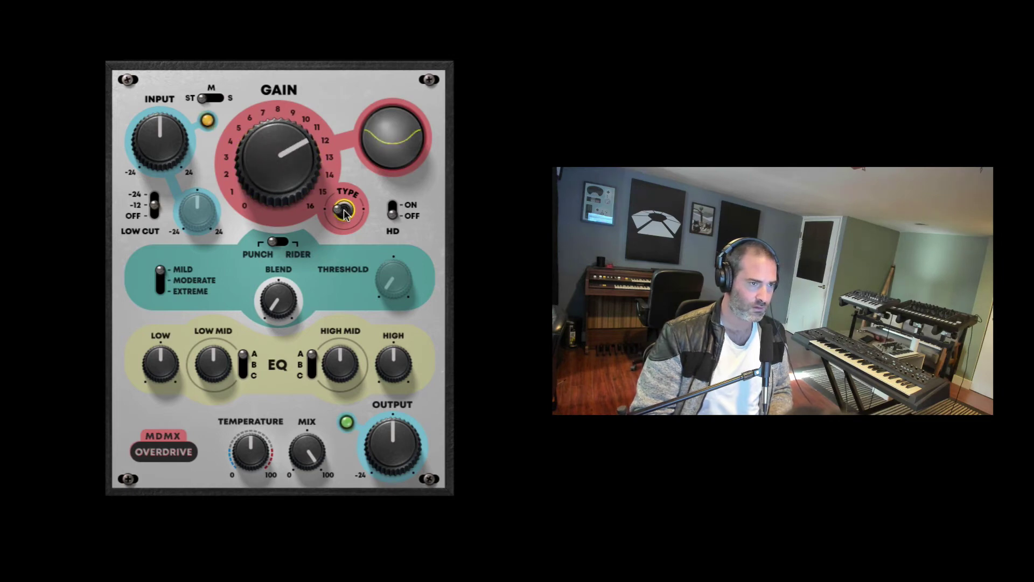
click(344, 211)
click(345, 212)
click(346, 212)
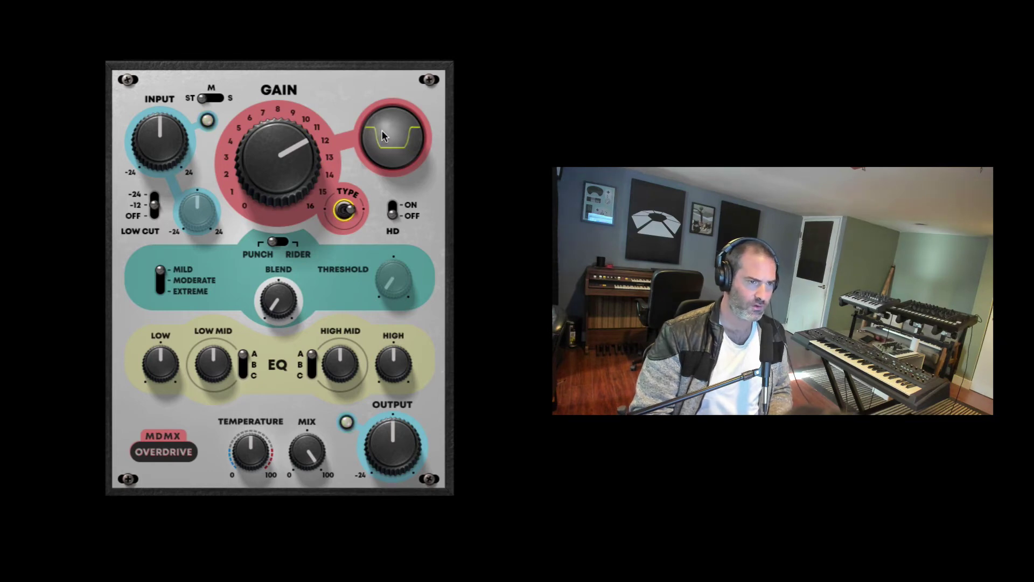
click(346, 211)
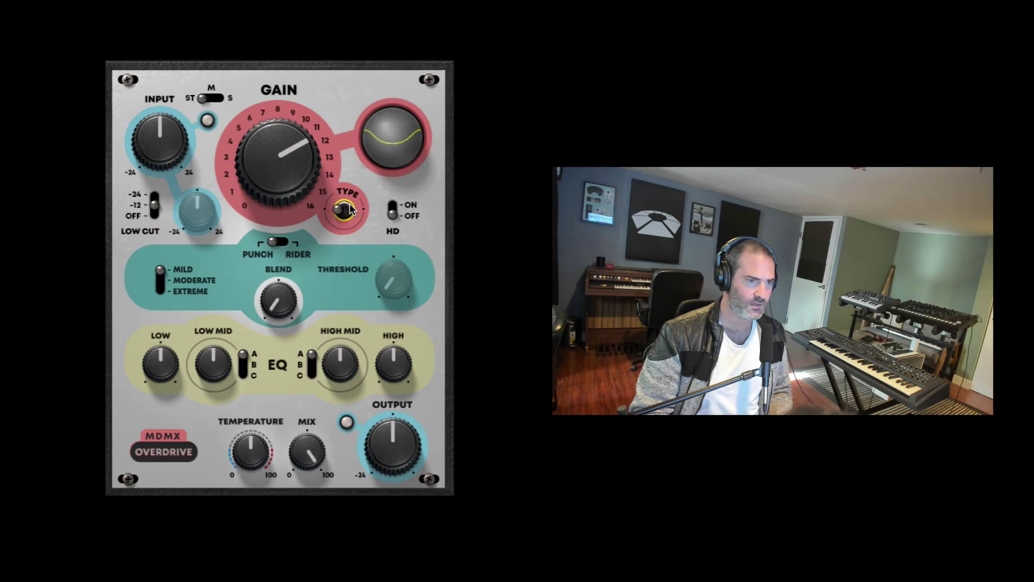
Try the HD option on and off, leaving it off.
click(394, 209)
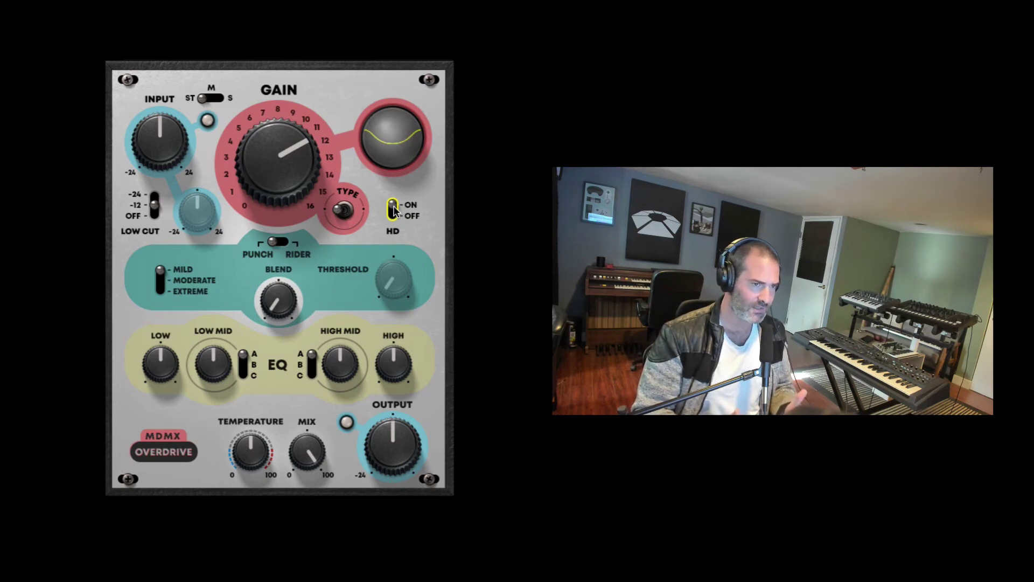
click(394, 208)
click(394, 208)
click(394, 208)
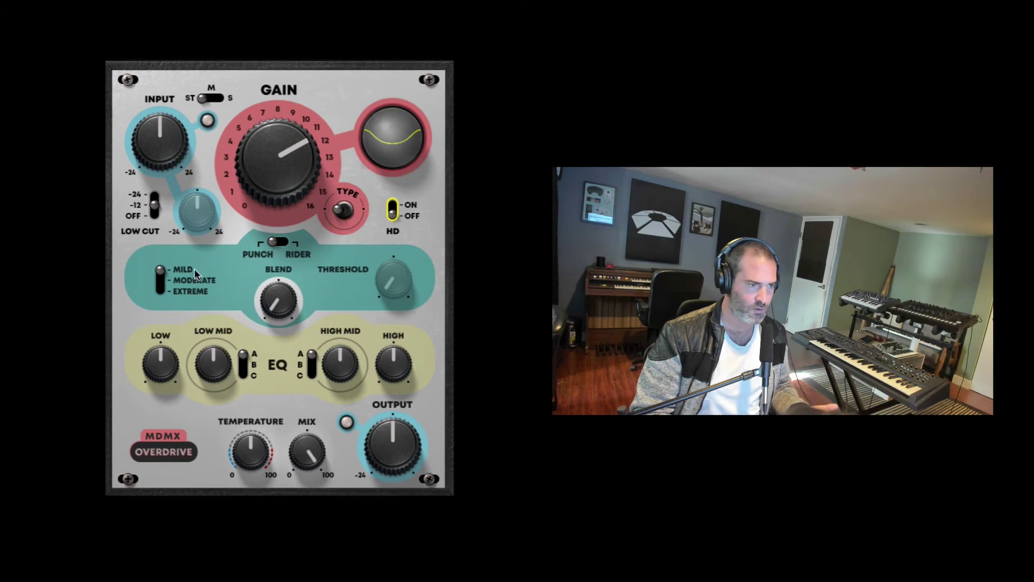
Try the Moderate and Extreme dynamics settings, then return to Mild.
click(162, 282)
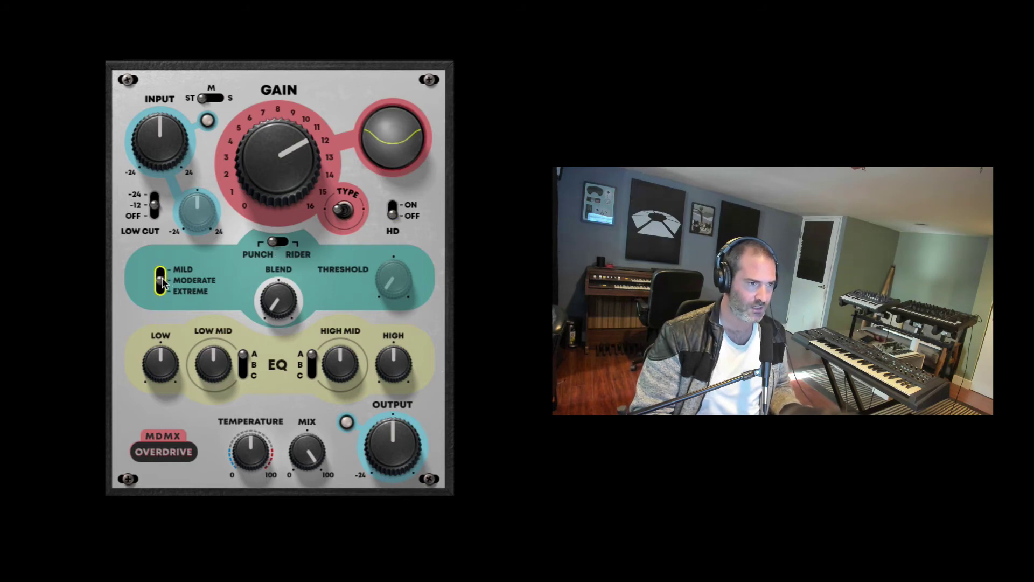
click(162, 281)
click(162, 279)
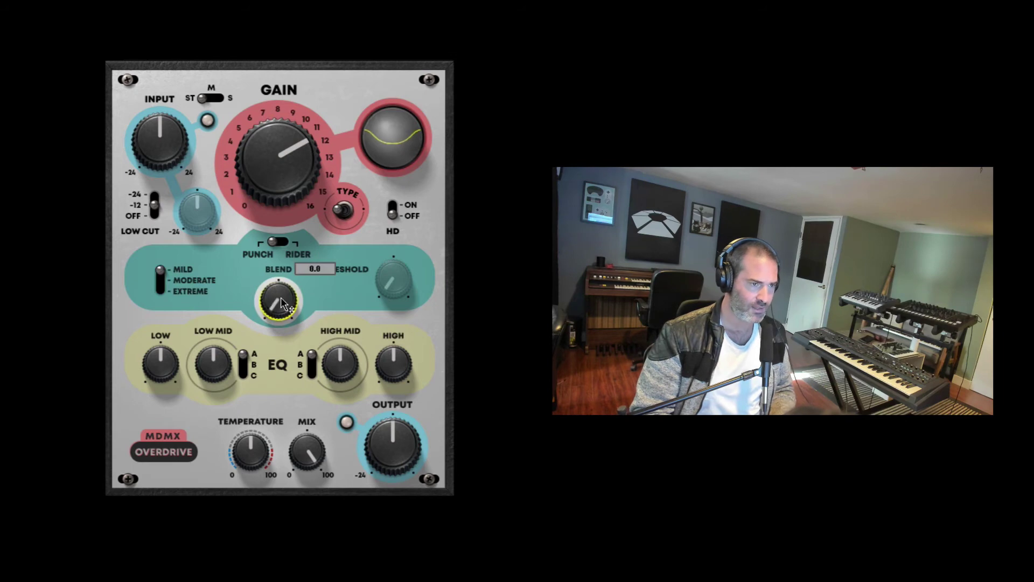
Switch the dynamics from Punch to Rider and leave the Threshold at 100.0.
click(284, 242)
mouse_move(393, 279)
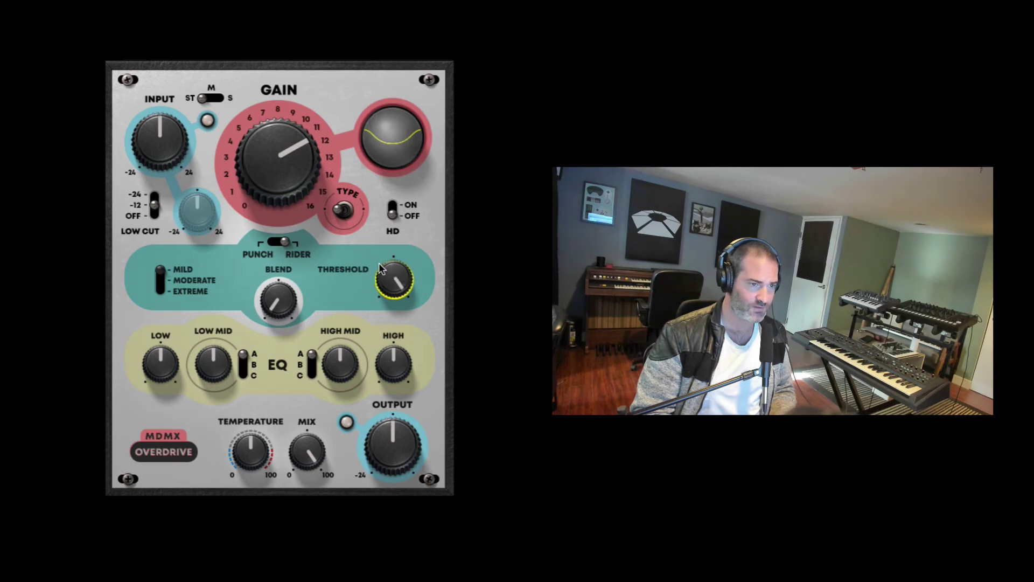
scroll(391, 279, up, 3)
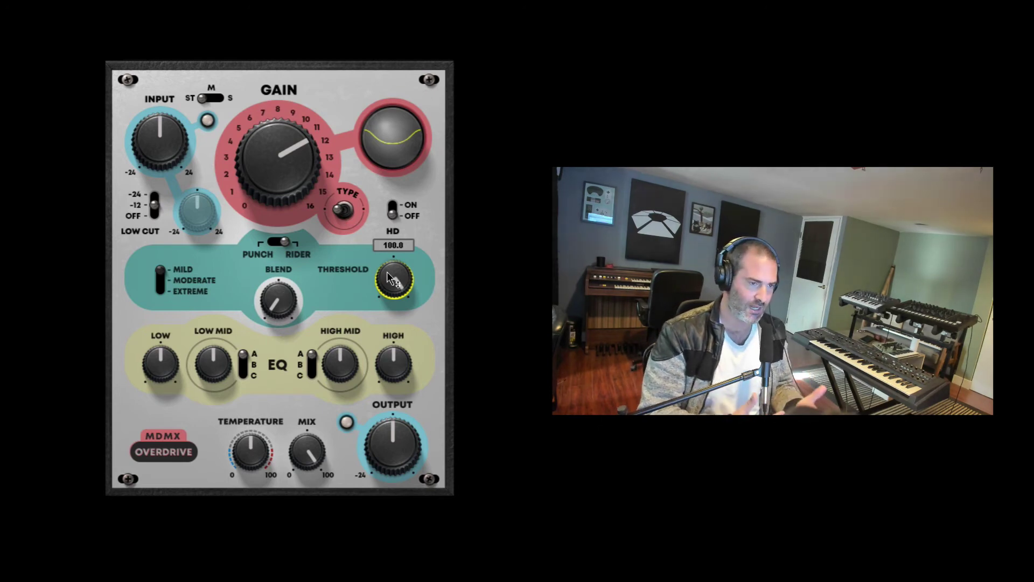
mouse_move(387, 271)
mouse_down()
mouse_move(387, 318)
mouse_move(386, 272)
mouse_up()
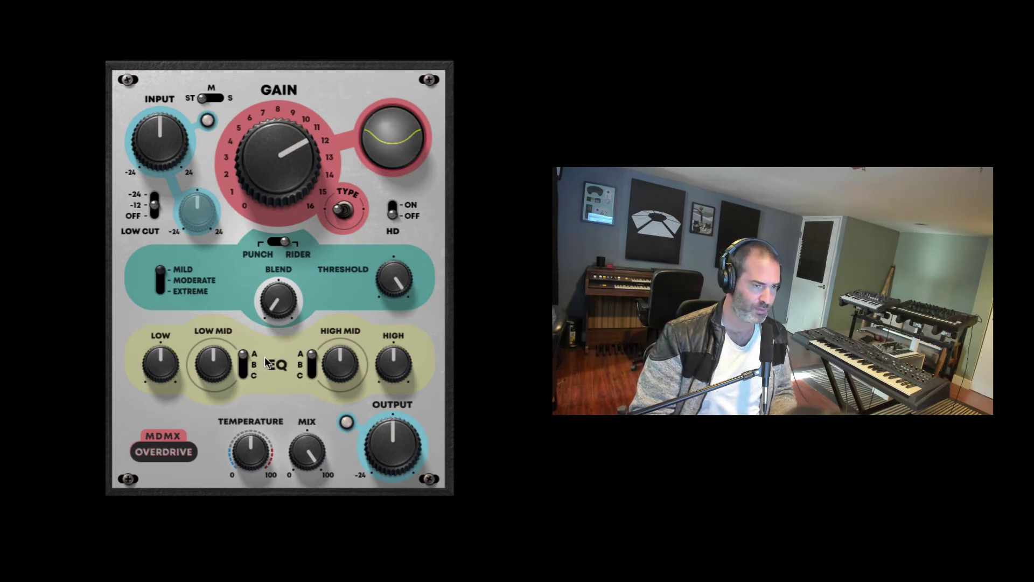
Try the Low Mid EQ frequency at C, then return it to A.
click(248, 375)
click(245, 355)
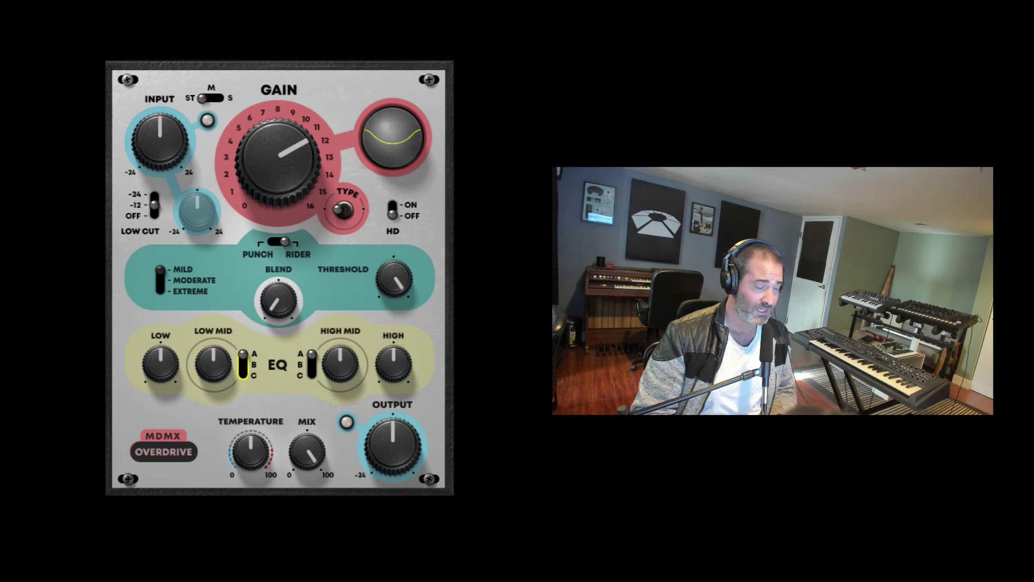
Lower the Gain to about 3, keep the Mix at 100.0, and raise the Temperature to 100.0.
drag(259, 155, 259, 199)
drag(307, 451, 307, 450)
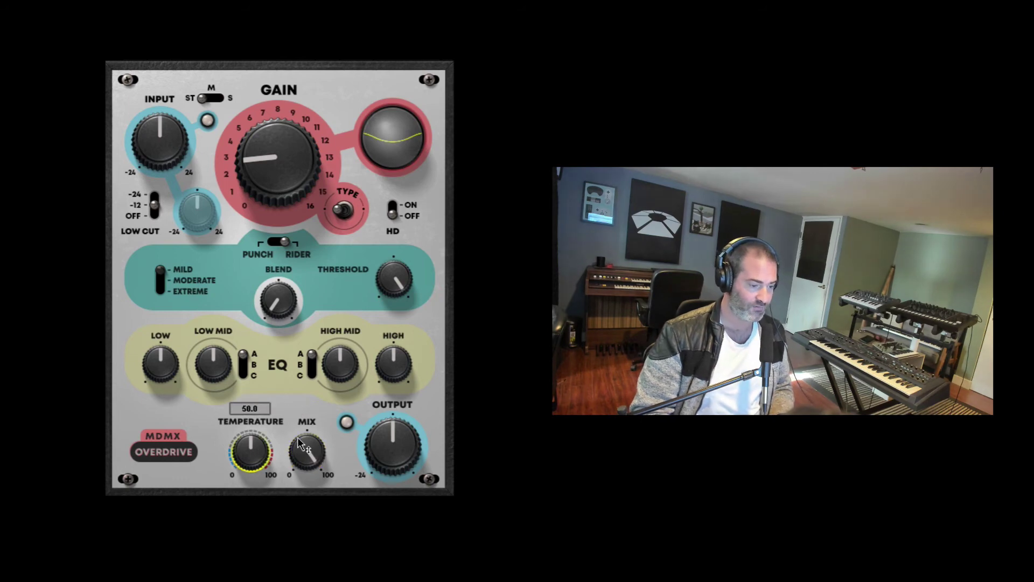
mouse_move(307, 451)
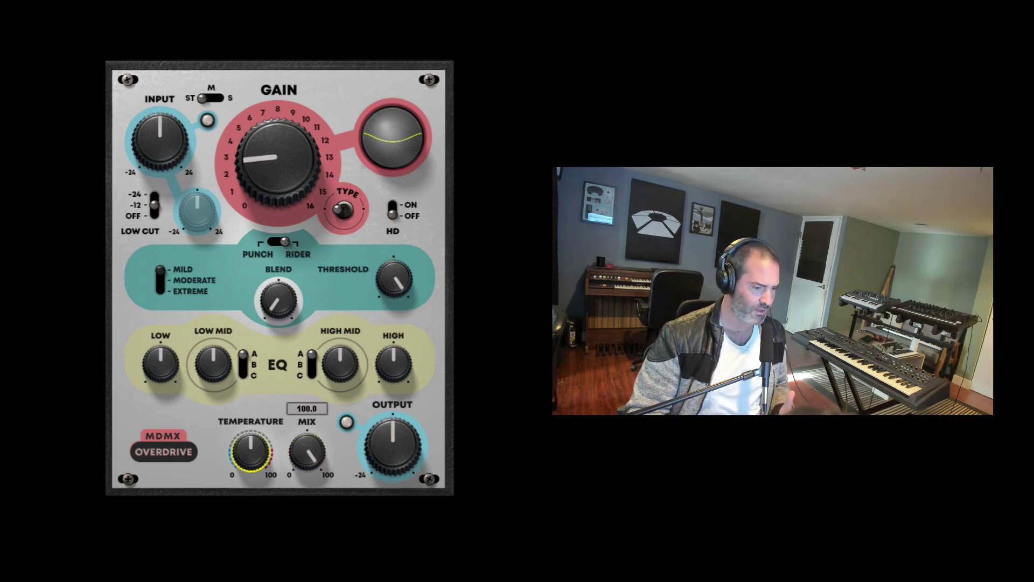
drag(250, 451, 250, 434)
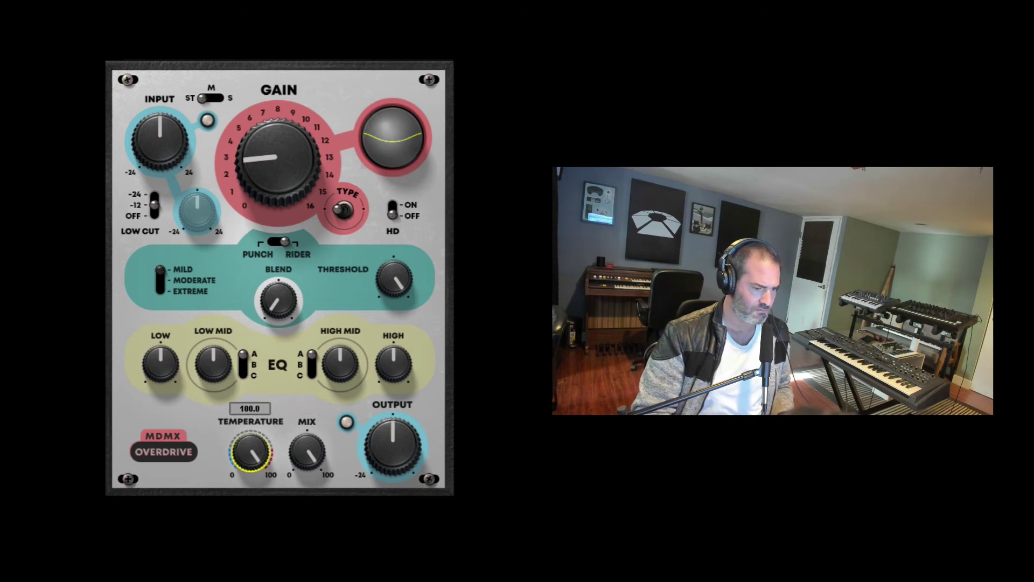
Try the Temperature at 0.0, return it to about its midpoint, and lower the Gain to its minimum.
double_click(256, 454)
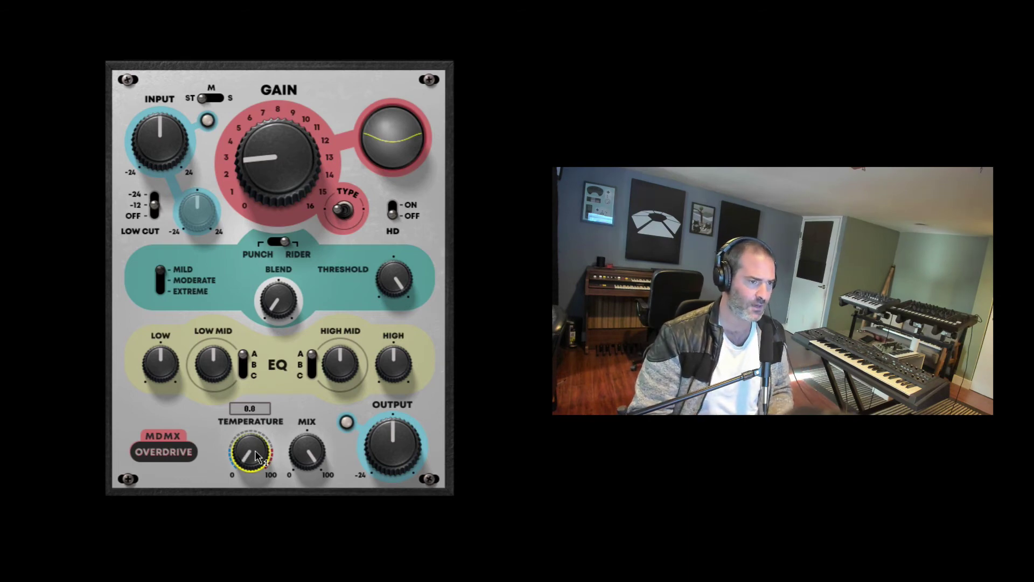
drag(257, 455, 295, 434)
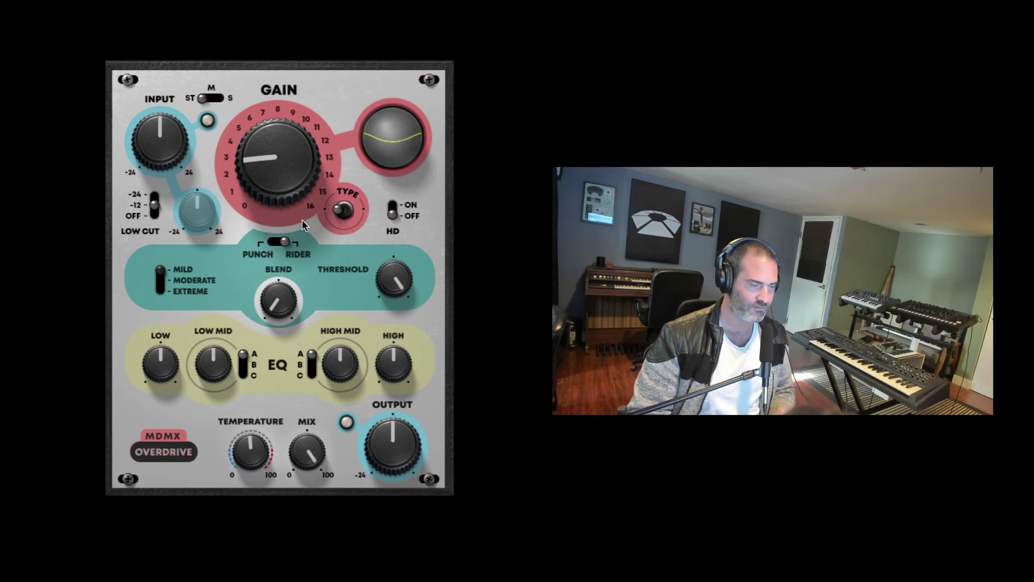
mouse_move(280, 155)
mouse_down()
mouse_move(280, 167)
mouse_move(281, 155)
mouse_up()
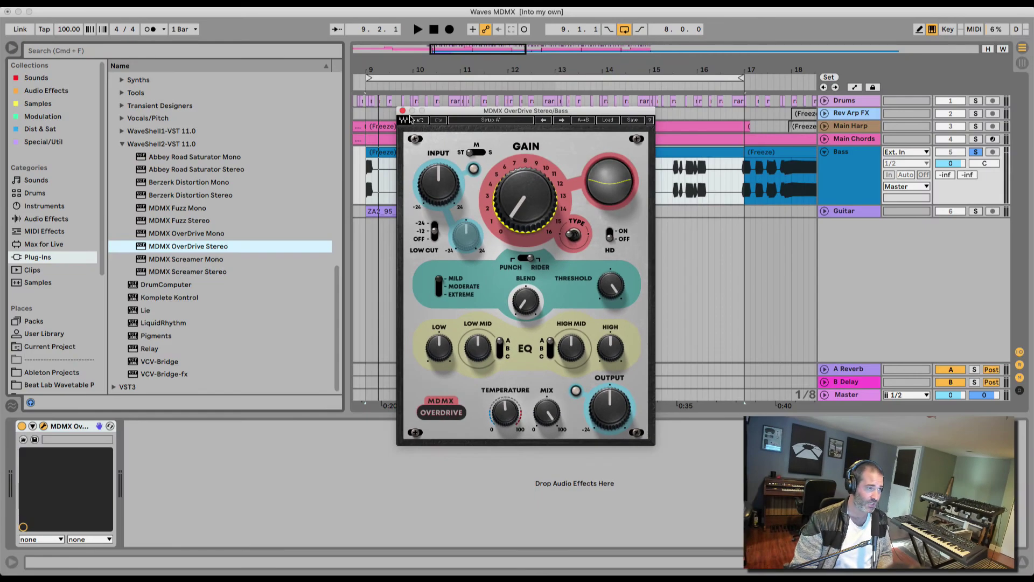
Close the OverDrive window, solo the Drums track instead of the Bass, and play the loop.
click(402, 112)
click(858, 102)
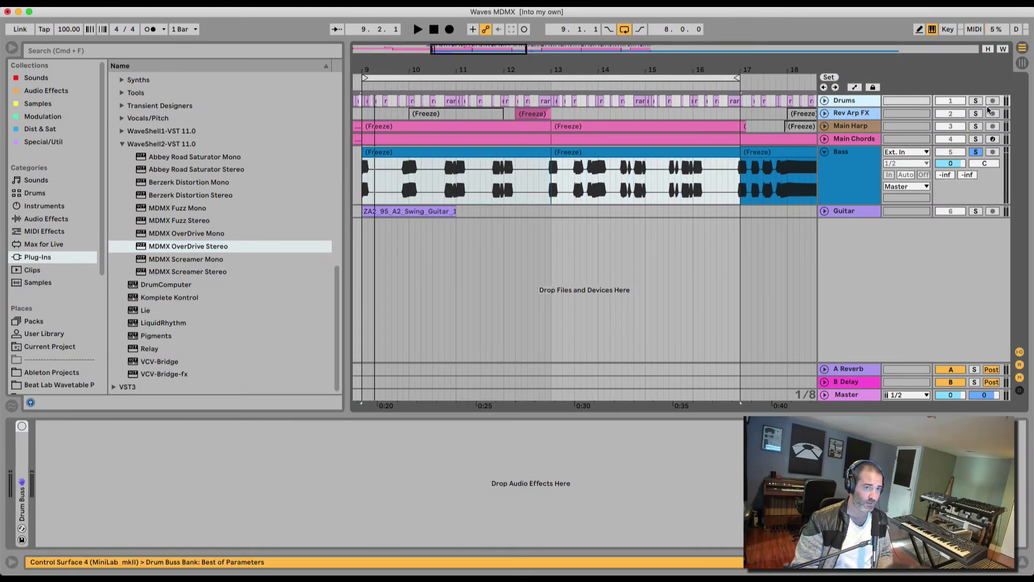
click(976, 101)
key(space)
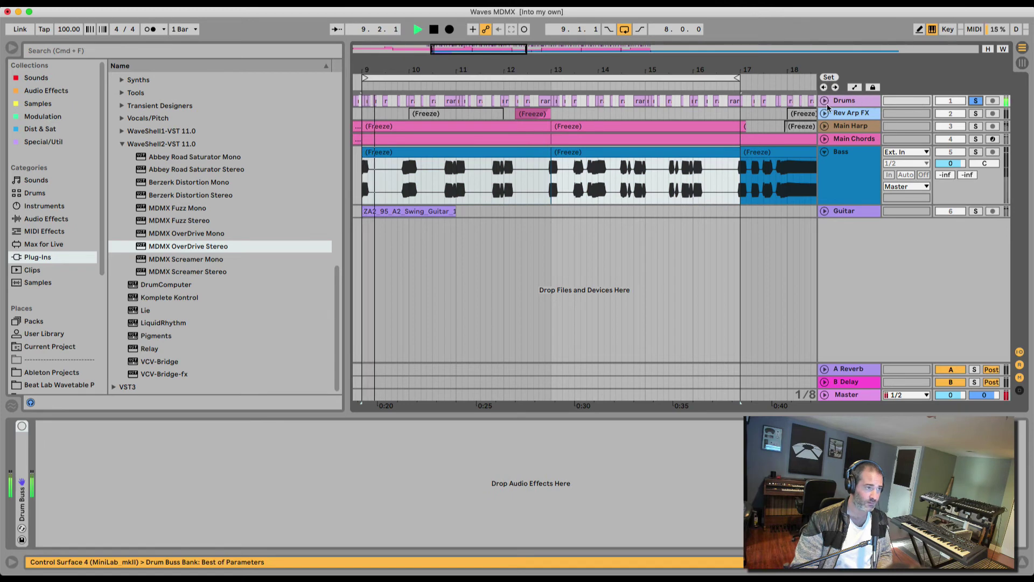
Stop playback, add MDMX Screamer Stereo to the Drums track, and remove its Drum Buss effect.
key(space)
drag(193, 273, 243, 533)
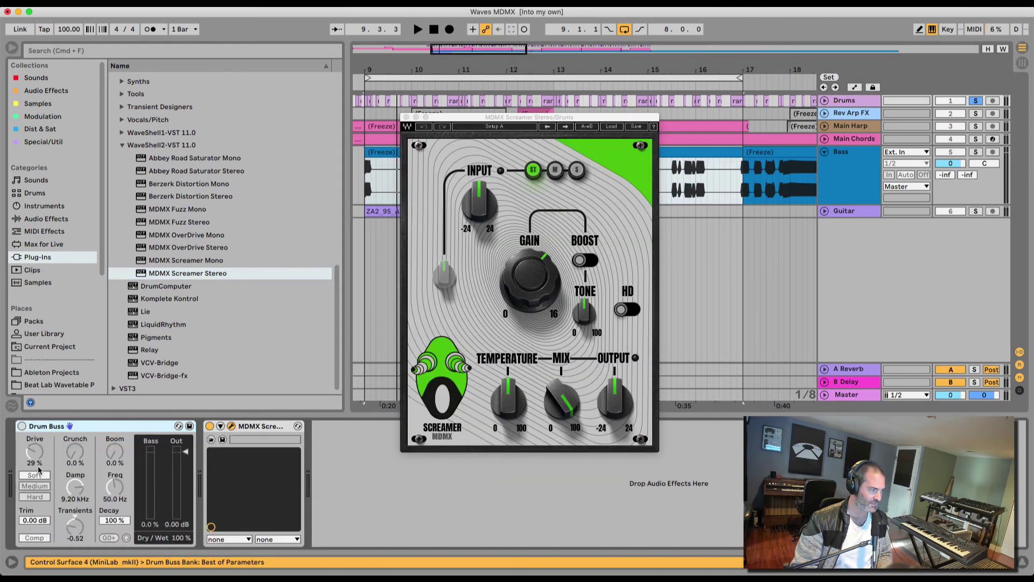
key(Delete)
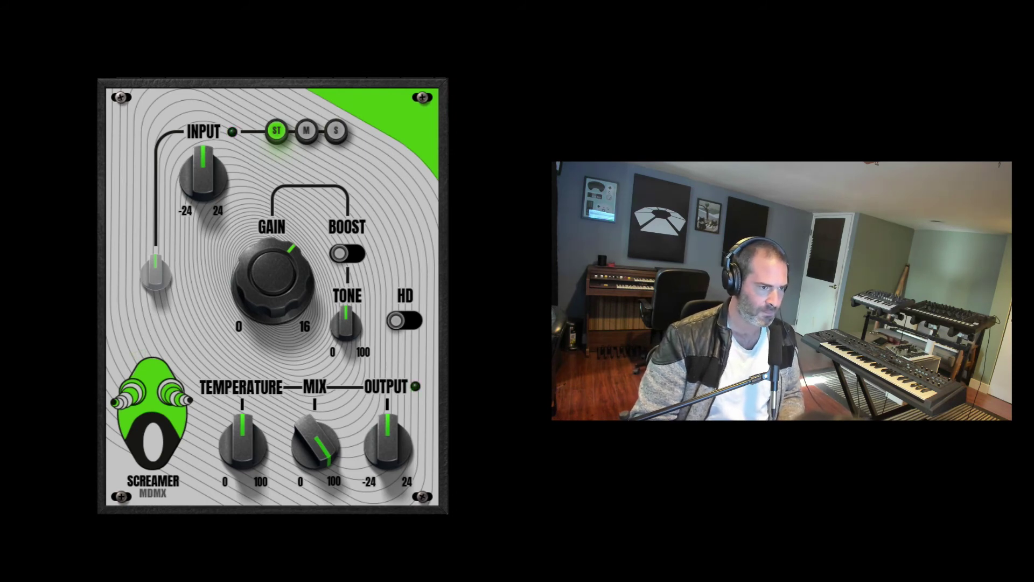
Try a slightly lower Input, lower the Gain to about 2.6, and return the Input to its centre.
click(209, 210)
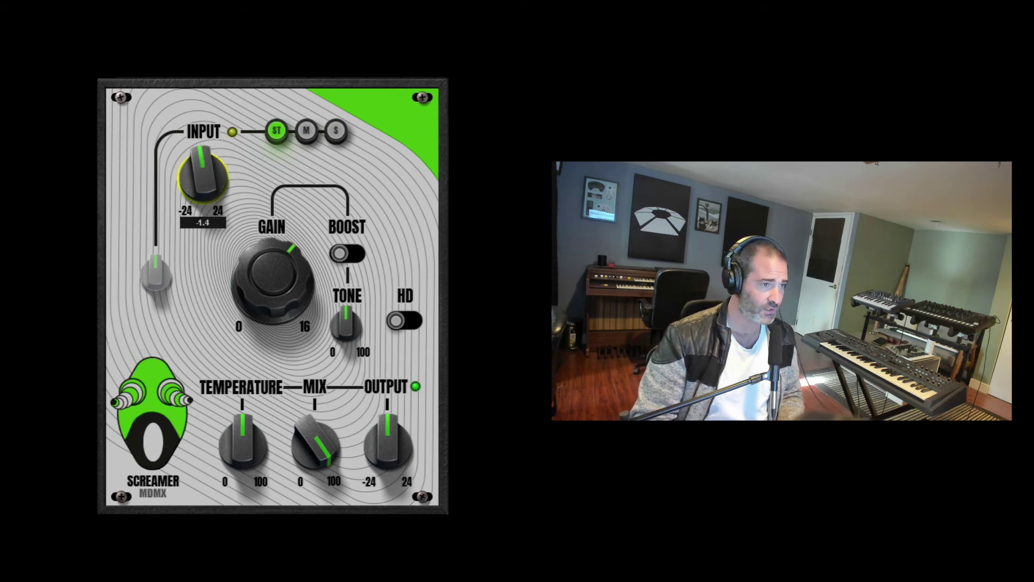
drag(209, 211, 209, 222)
drag(286, 277, 286, 340)
drag(204, 178, 203, 162)
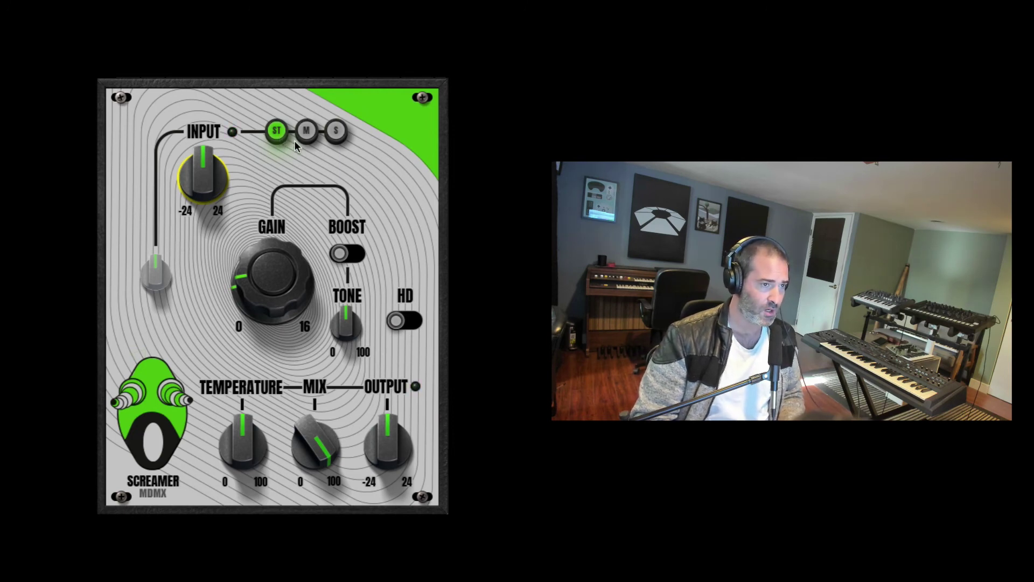
Try the Screamer's M and S channel modes, then return to ST.
click(306, 132)
click(335, 132)
click(306, 132)
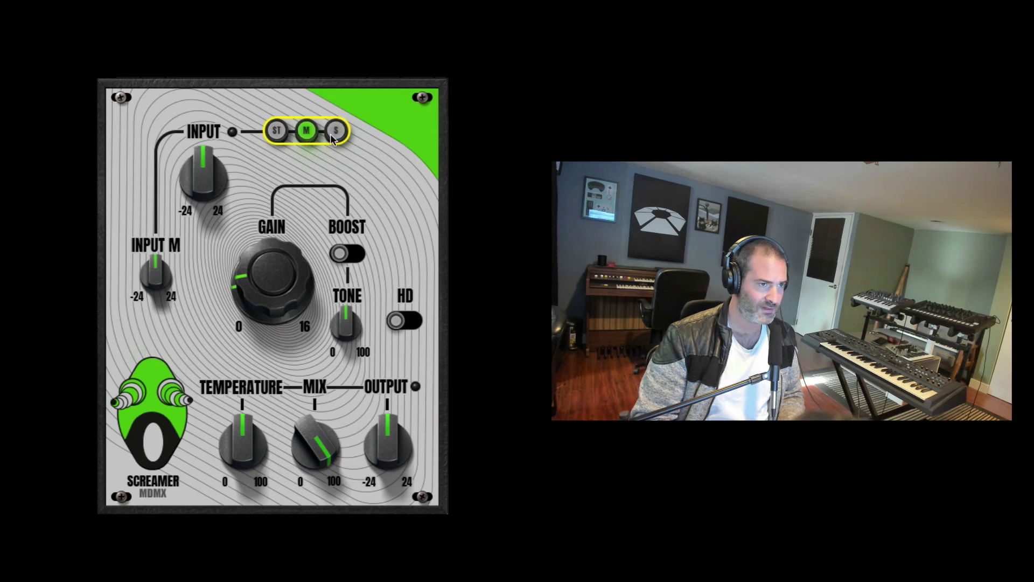
click(334, 132)
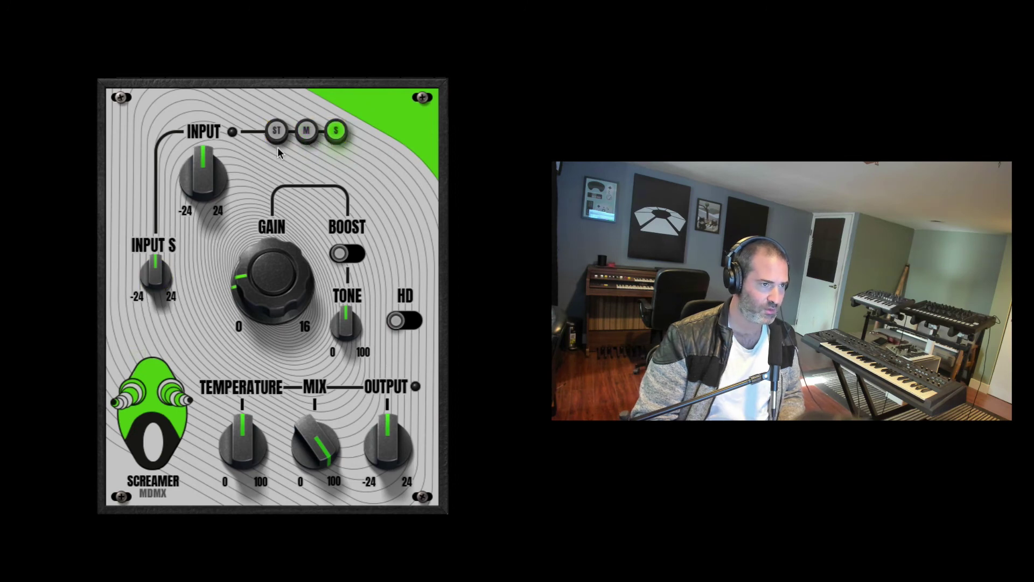
click(275, 134)
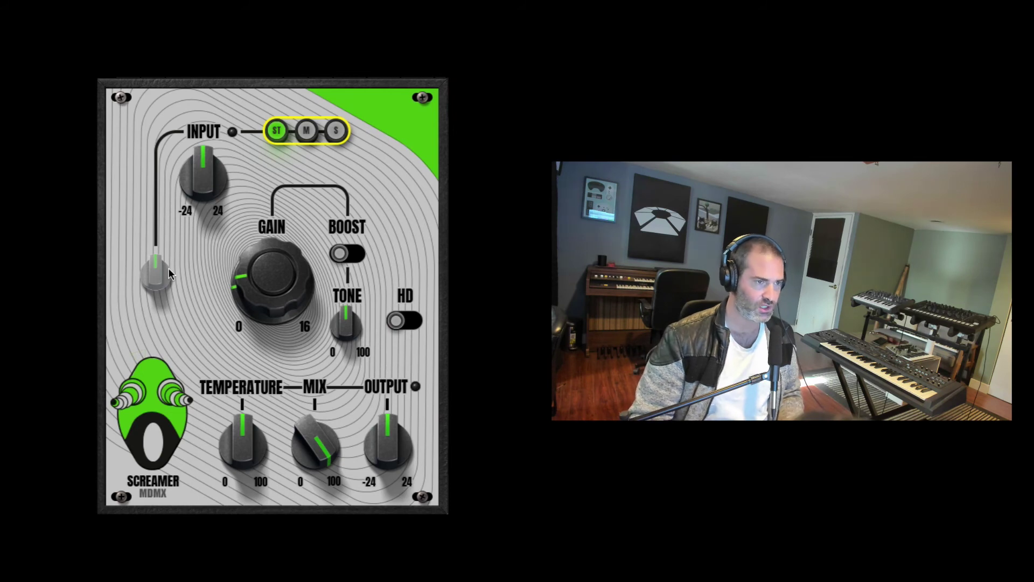
Set the Gain to 2.8 and compare the sound with Boost on and off, leaving Boost off.
mouse_move(273, 285)
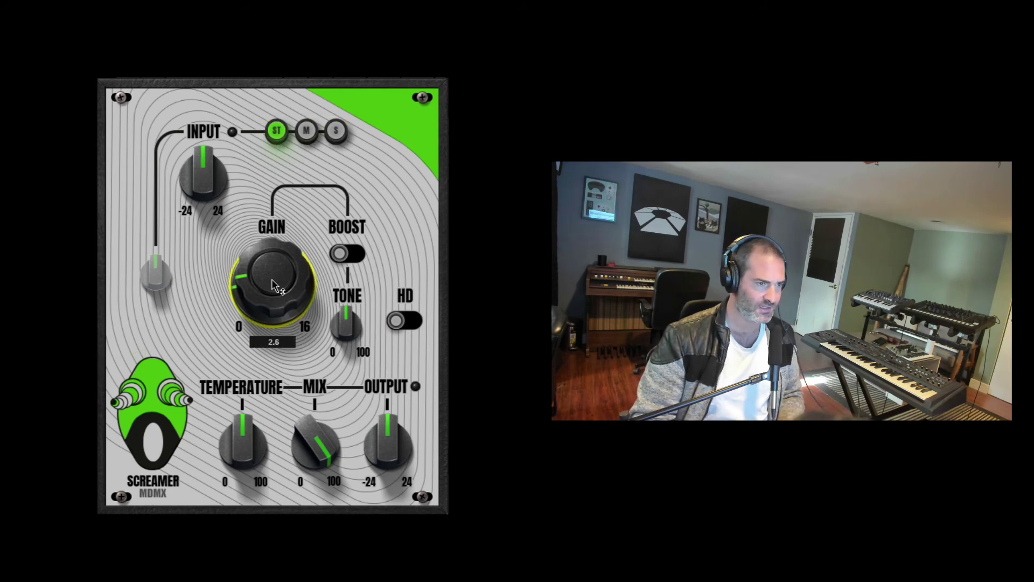
drag(273, 286, 274, 263)
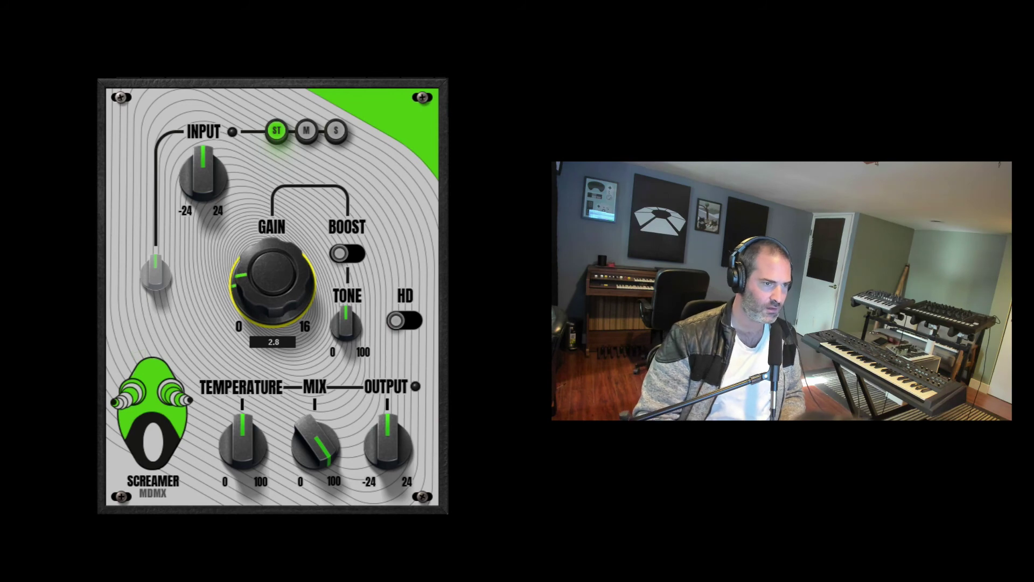
click(344, 254)
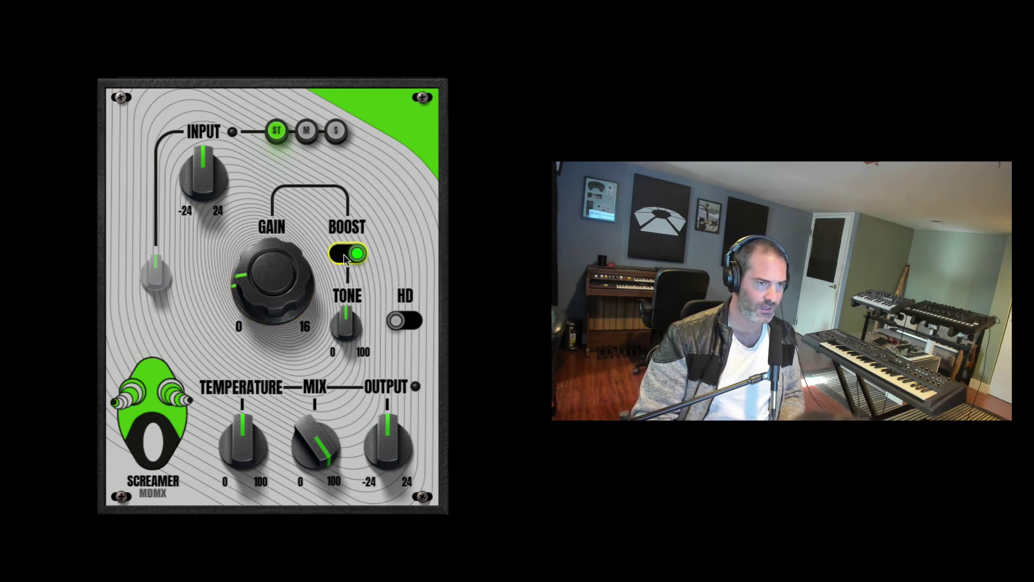
click(344, 253)
click(348, 253)
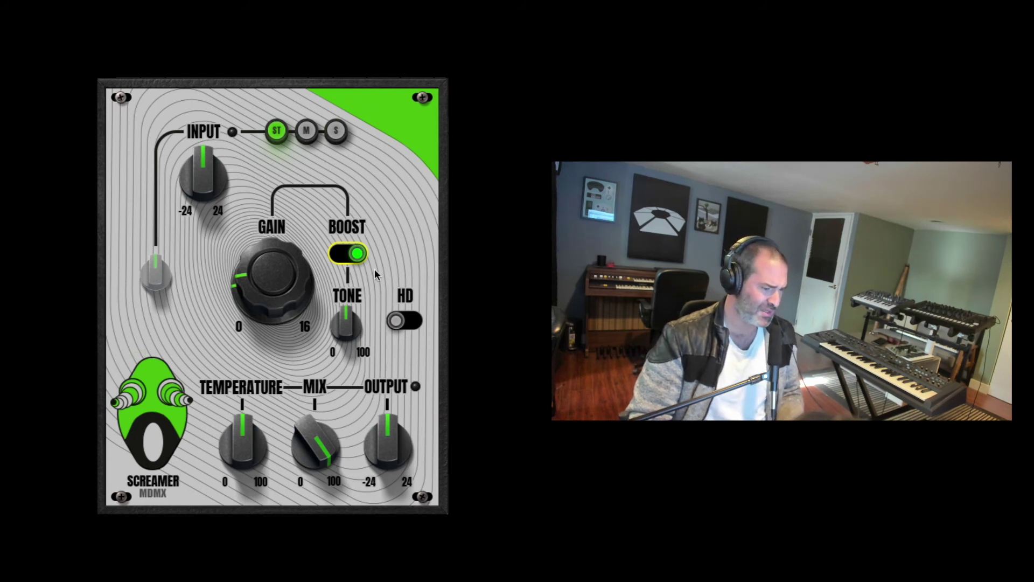
click(351, 255)
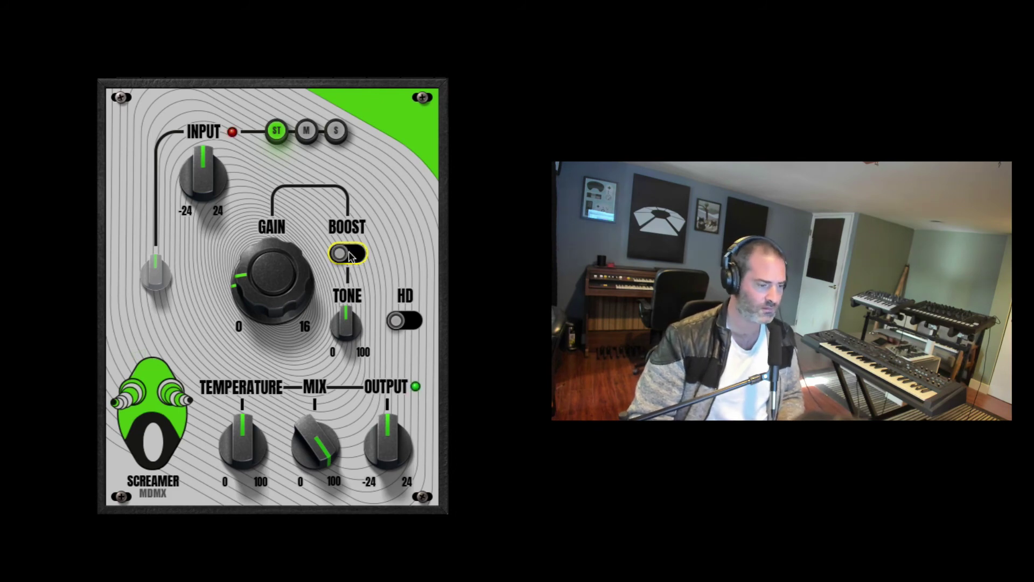
click(351, 255)
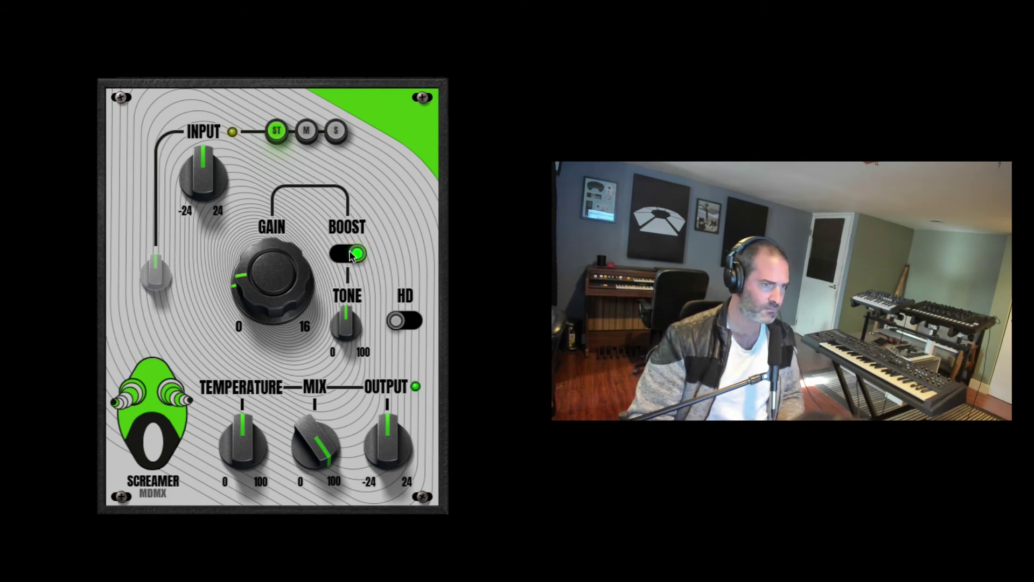
click(352, 254)
Lower the Tone slightly below its midpoint and try the HD switch, leaving it off.
mouse_move(354, 332)
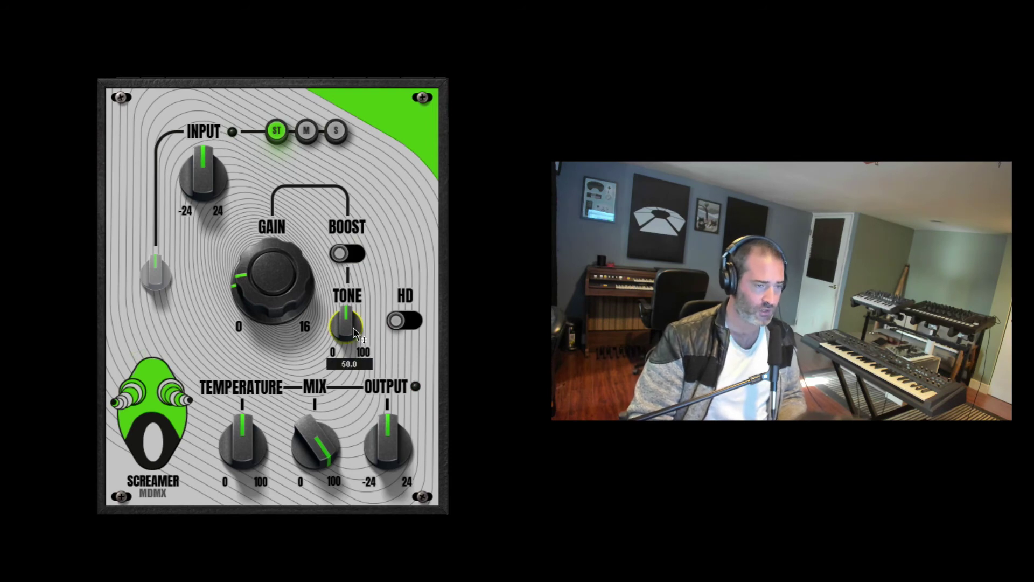
drag(354, 332, 353, 356)
click(410, 321)
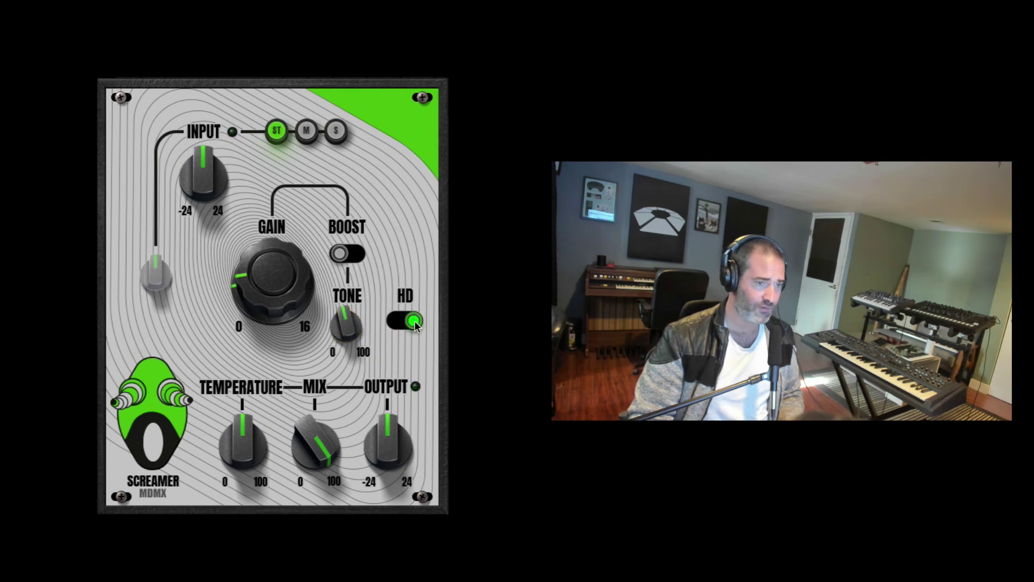
click(409, 321)
Keep the Mix at maximum and try the Temperature at 100.0 and 0.0.
mouse_move(315, 446)
mouse_down()
mouse_move(315, 456)
mouse_move(315, 445)
mouse_up()
click(242, 445)
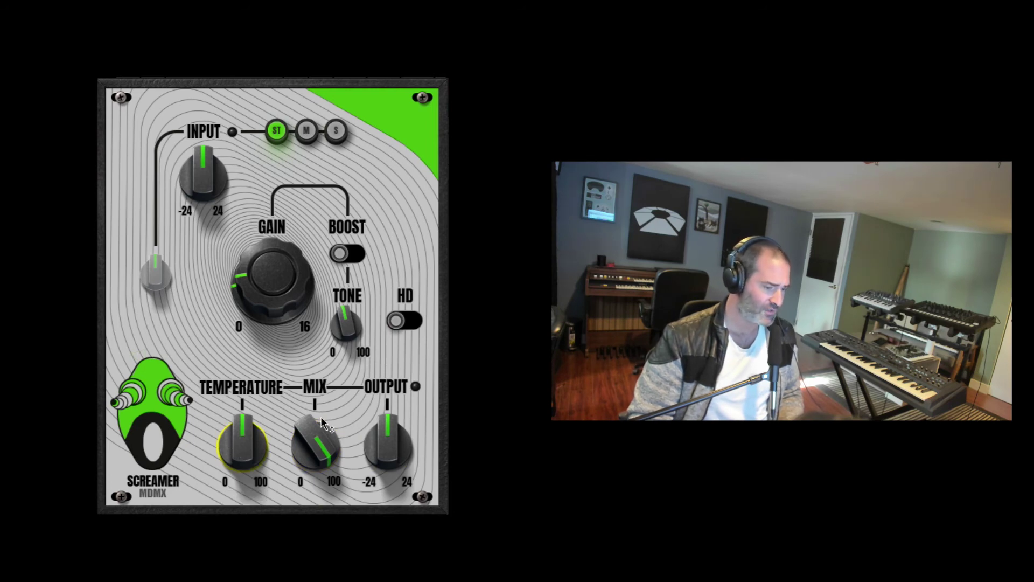
mouse_move(267, 447)
mouse_down()
mouse_move(267, 437)
mouse_move(256, 454)
mouse_up()
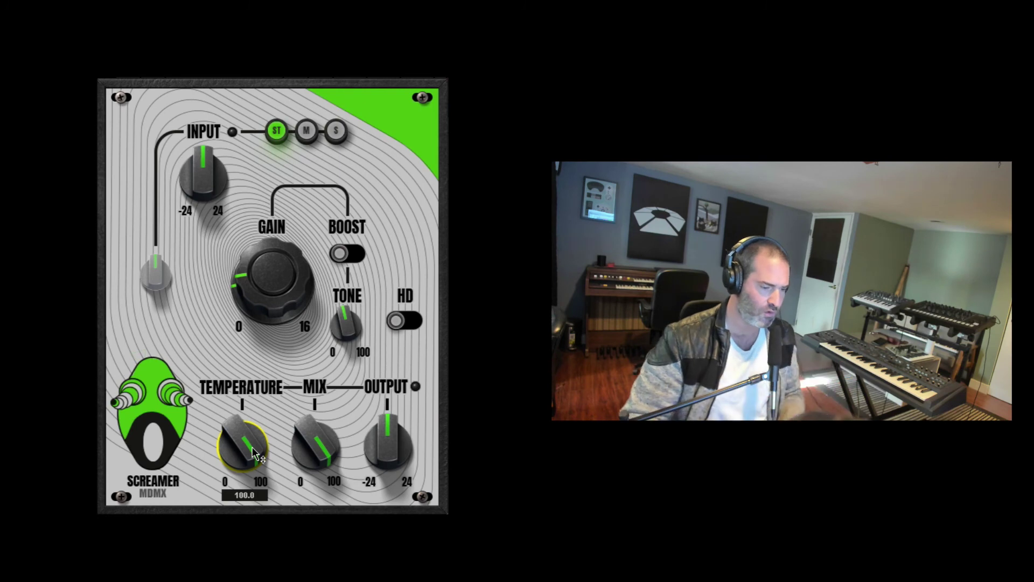
drag(257, 454, 256, 503)
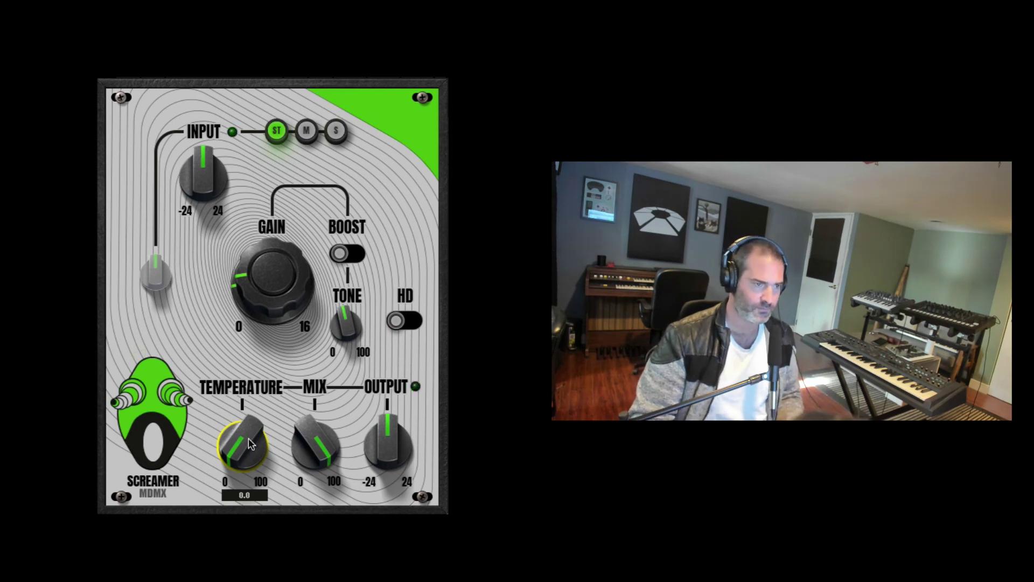
Raise the Gain to its midpoint, set the Temperature to 100.0, lower the Mix to just under half, and raise the Output slightly.
double_click(285, 271)
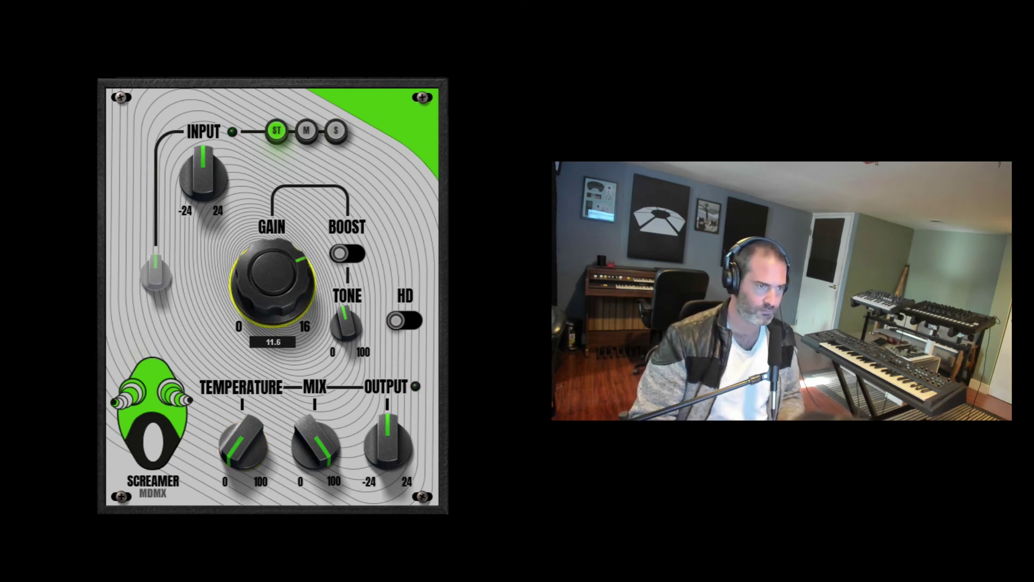
double_click(249, 448)
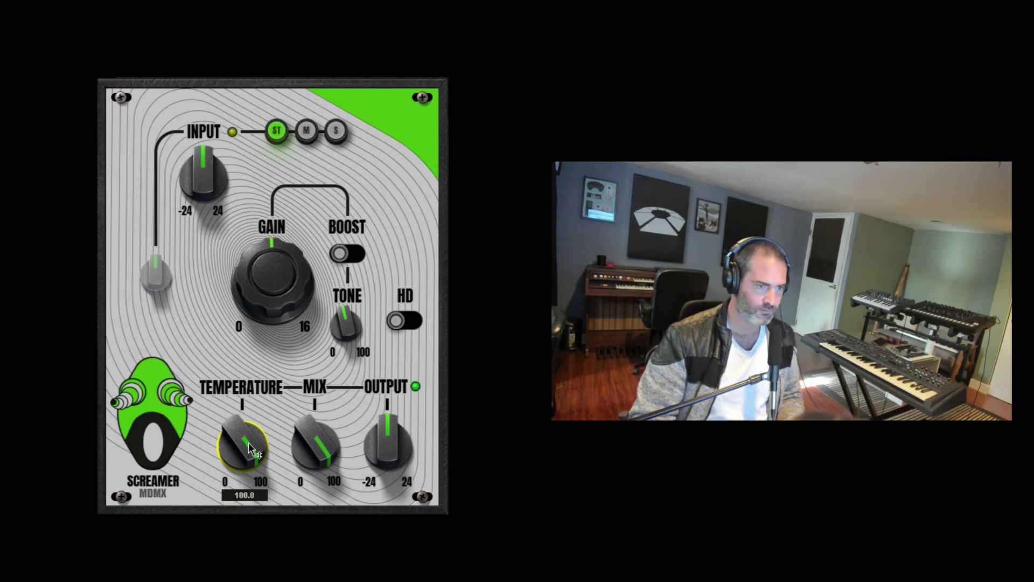
mouse_move(315, 442)
mouse_down()
mouse_move(315, 463)
mouse_move(317, 445)
mouse_up()
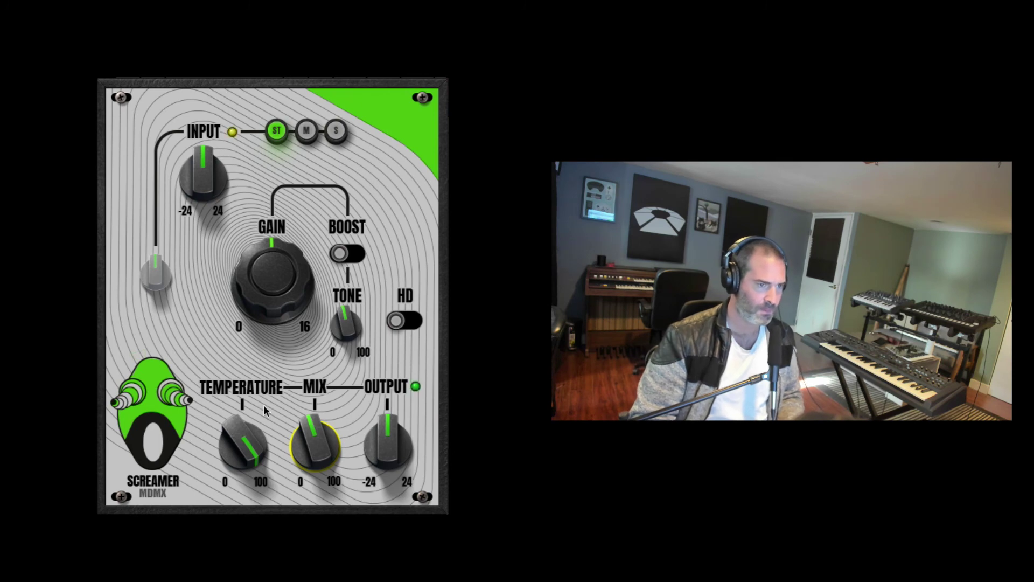
drag(388, 447, 388, 441)
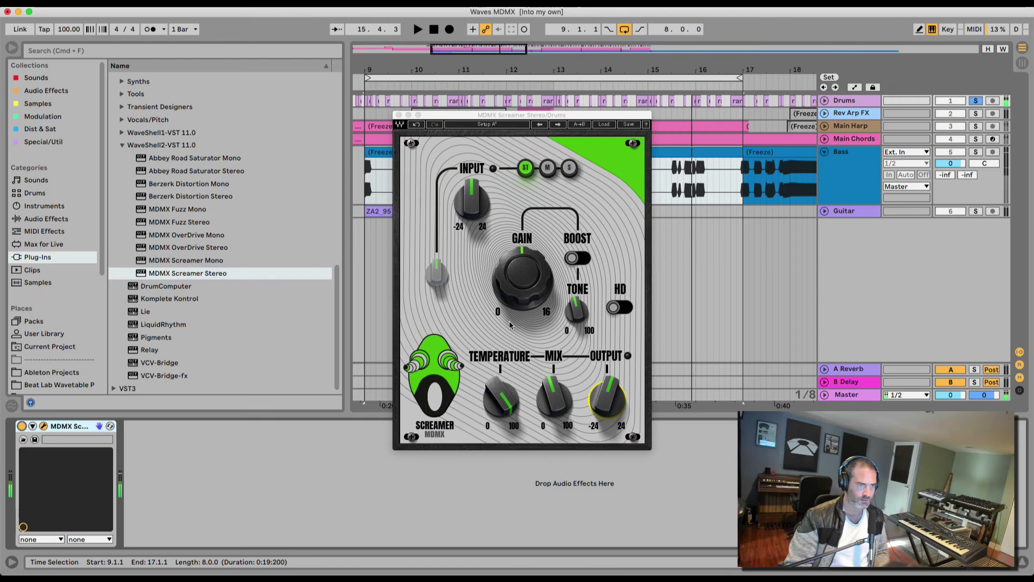
Load the artist preset "Drums Trust Me" in the Screamer and play the drums.
click(604, 124)
mouse_move(617, 187)
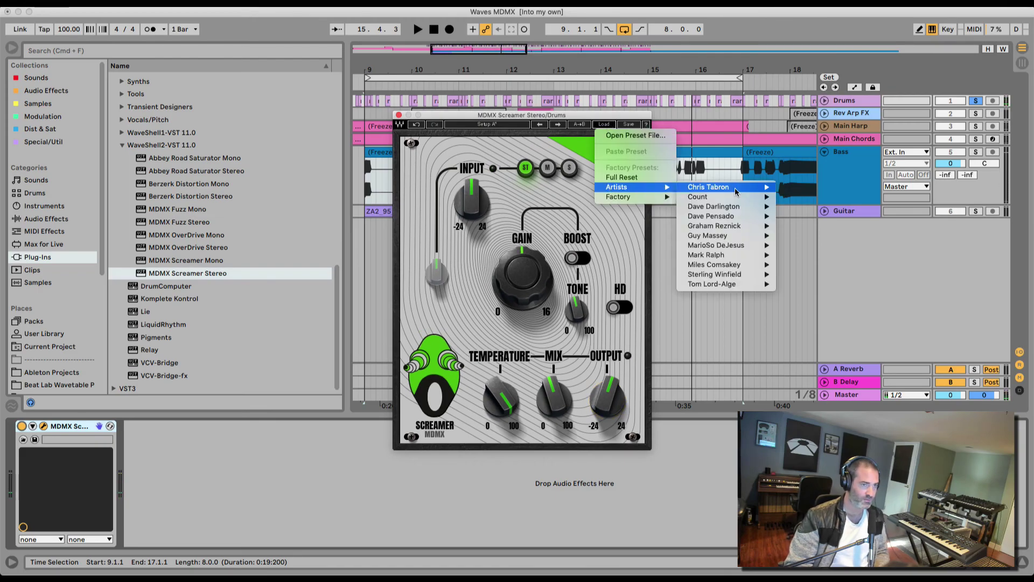
mouse_move(708, 186)
click(805, 188)
key(space)
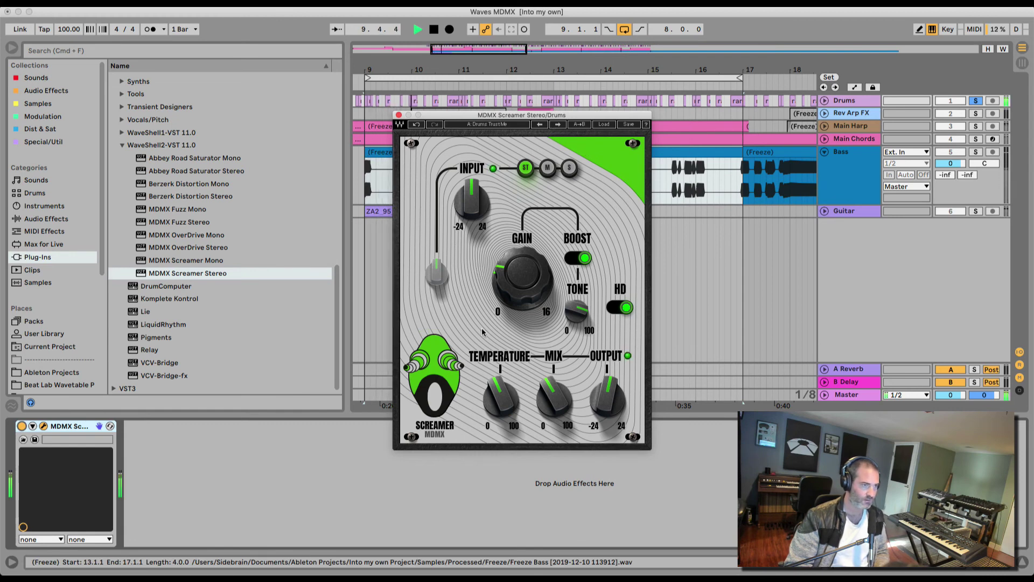
Bypass the Screamer and restart playback to compare the dry drums, then switch the plug-in back on.
click(22, 426)
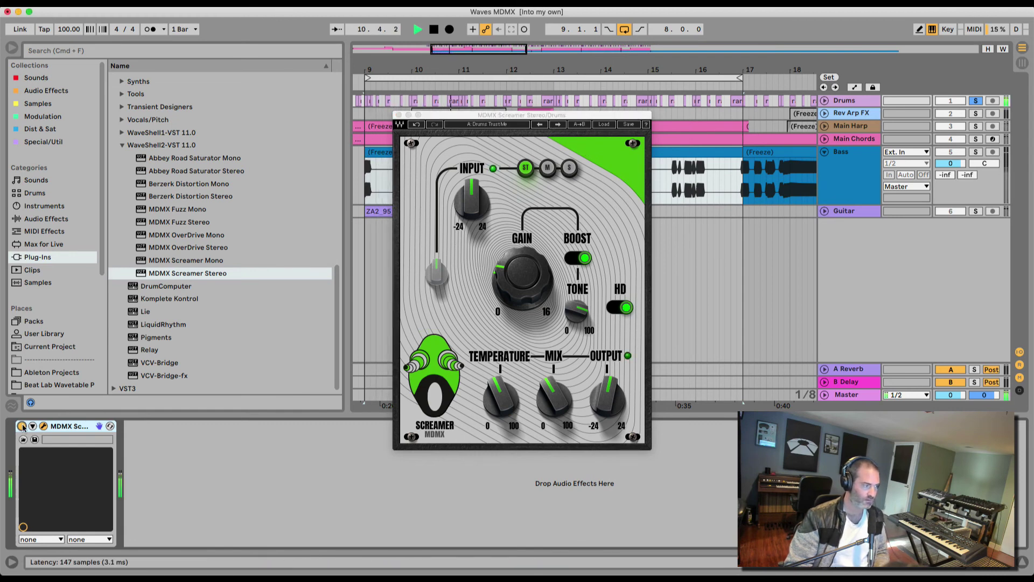
key(space)
key(space)
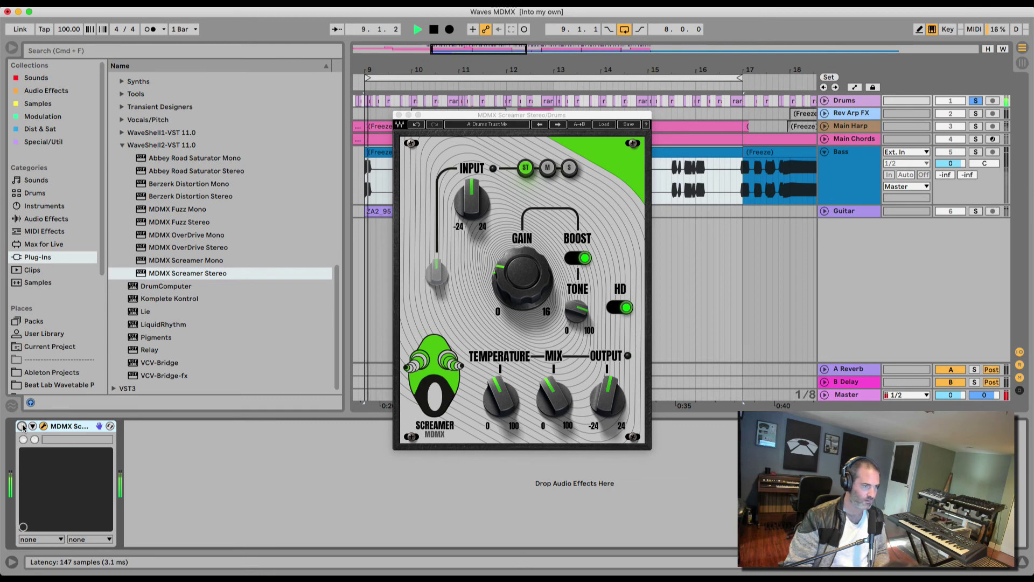
click(22, 426)
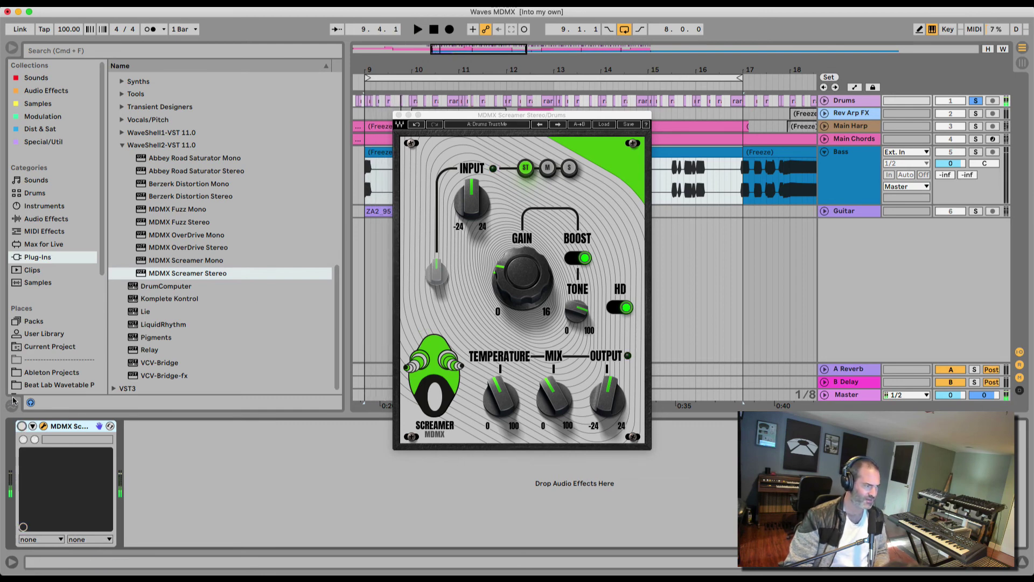
click(22, 427)
click(22, 426)
Step forward through the next Screamer presets, including "Stacked Vocal", while auditioning them on the drums.
click(558, 124)
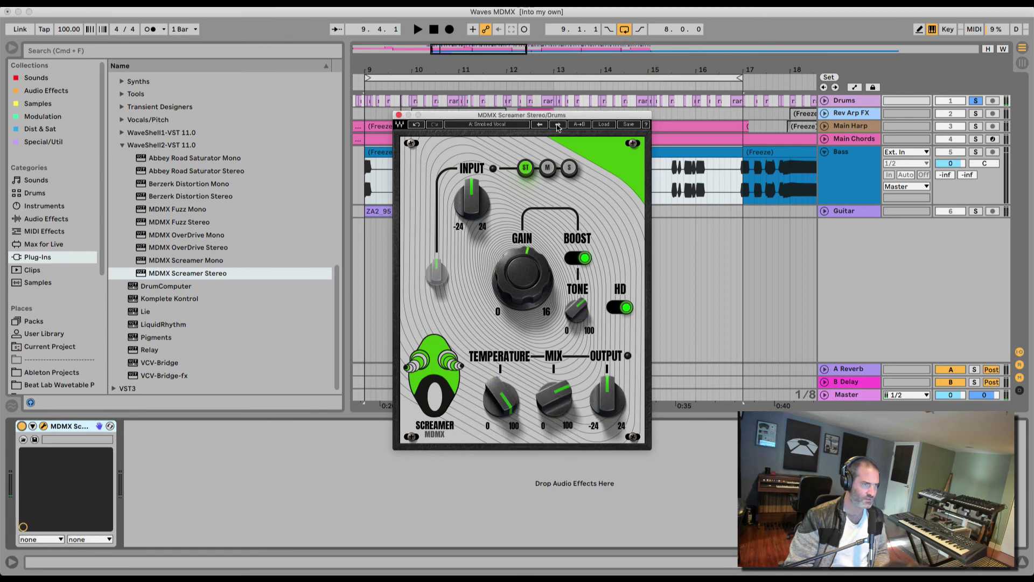
key(space)
click(558, 125)
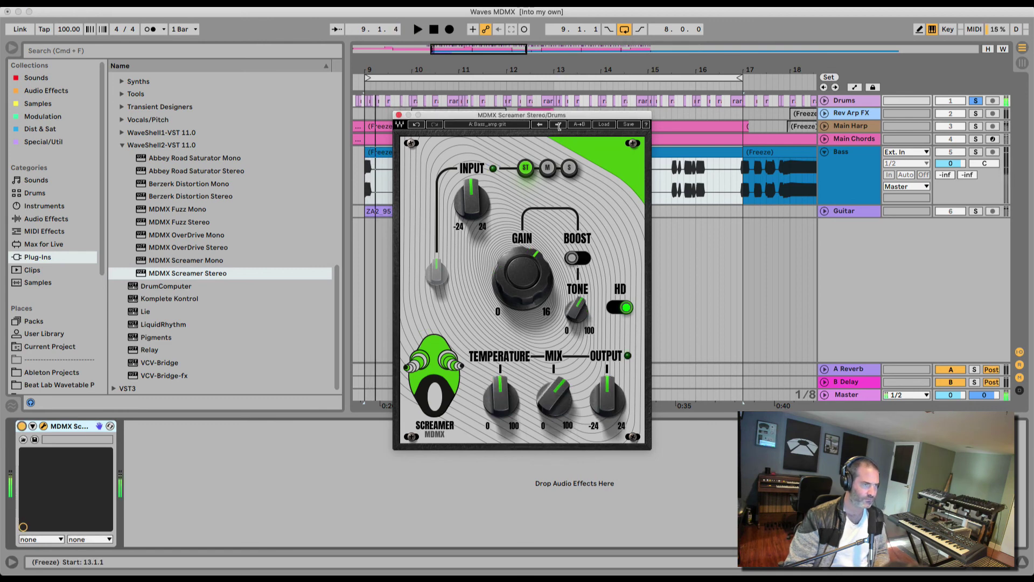
click(558, 125)
click(558, 125)
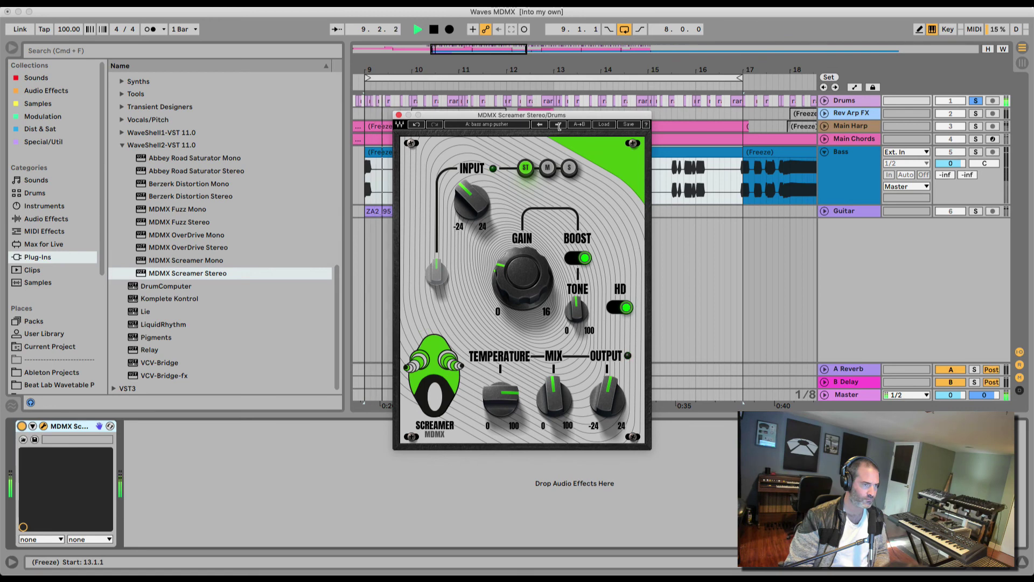
Step the Screamer forward to the "drum bus crusher light" preset, audition it on the drums, and stop playback.
click(559, 125)
click(559, 125)
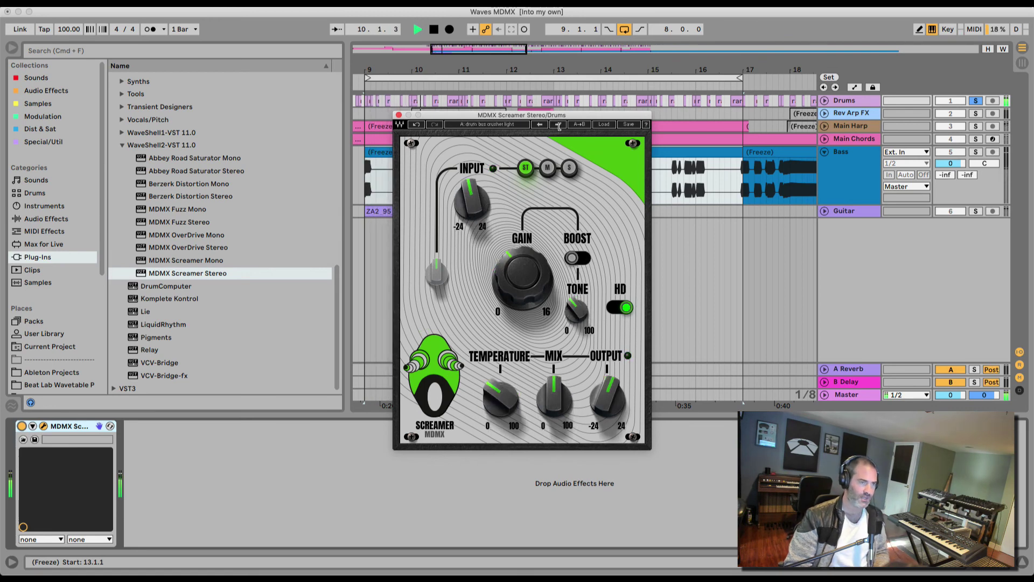
key(space)
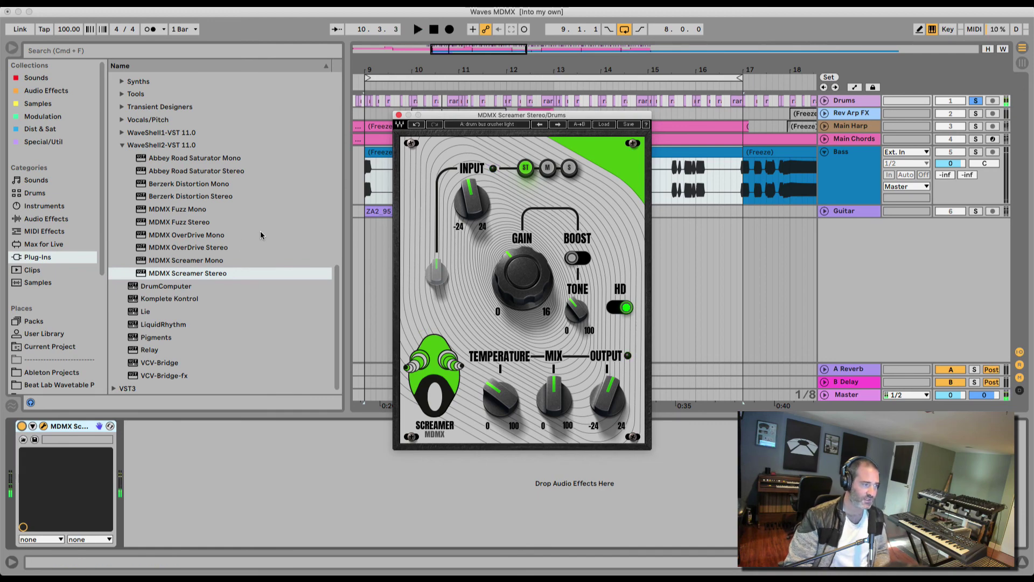
Add MDMX OverDrive Stereo and MDMX Fuzz Stereo to the Drums track and arrange their windows on either side of the Screamer.
double_click(193, 248)
double_click(210, 223)
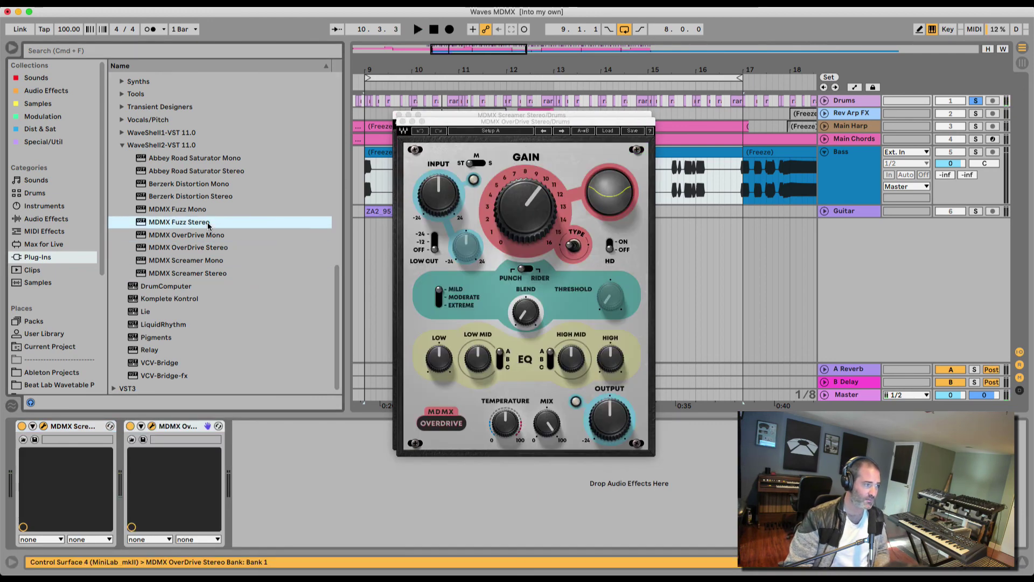
drag(478, 129, 753, 116)
drag(554, 123, 263, 121)
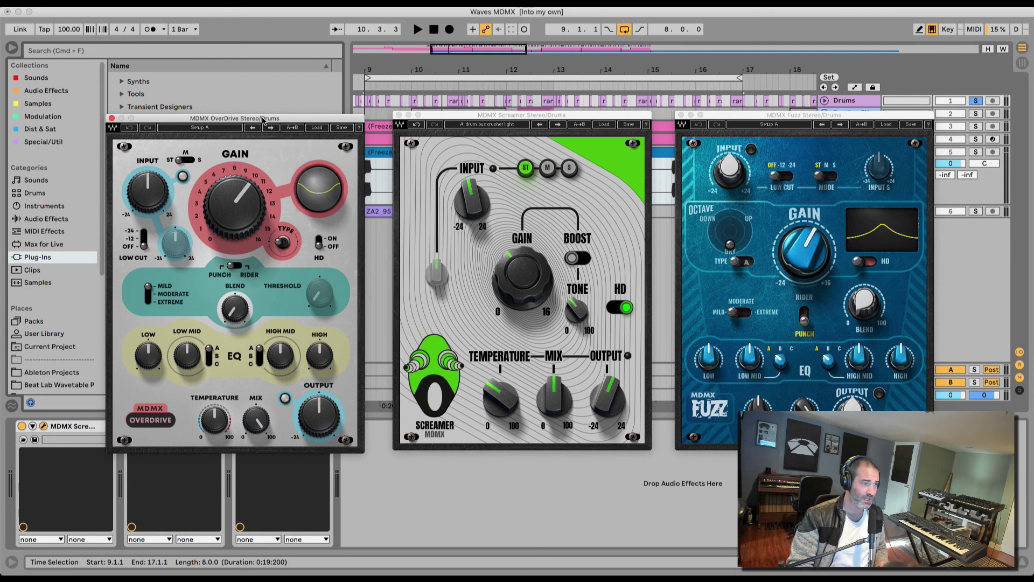
drag(262, 120, 264, 116)
Bring the MDMX Fuzz window into focus and examine its Octave control at the Dry position.
click(746, 118)
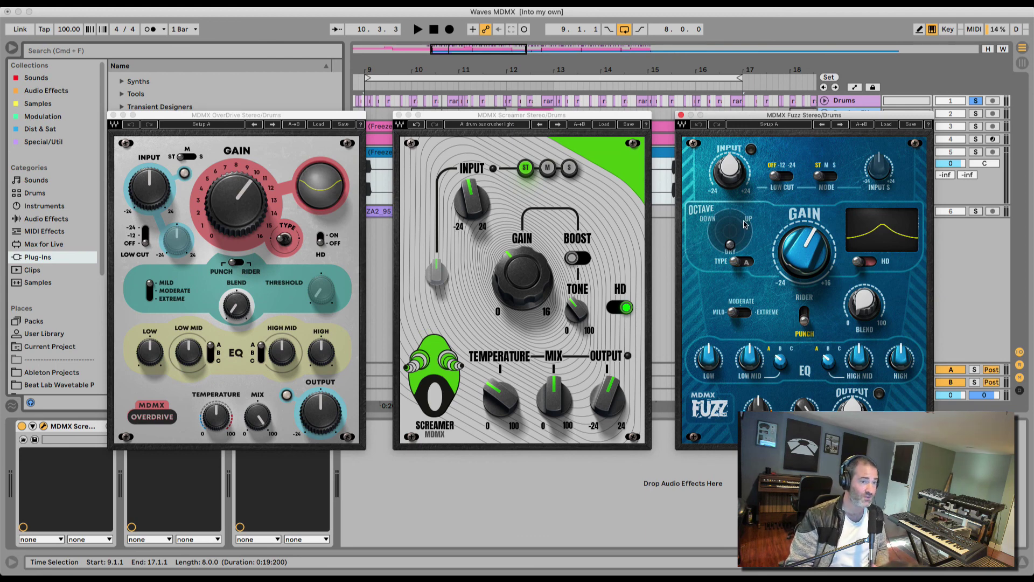
drag(745, 224, 731, 246)
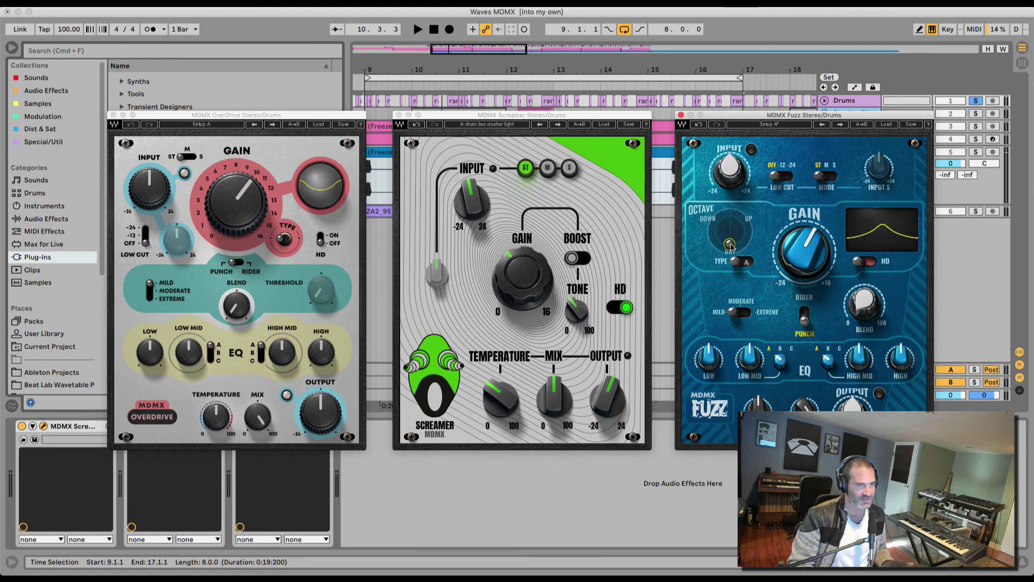